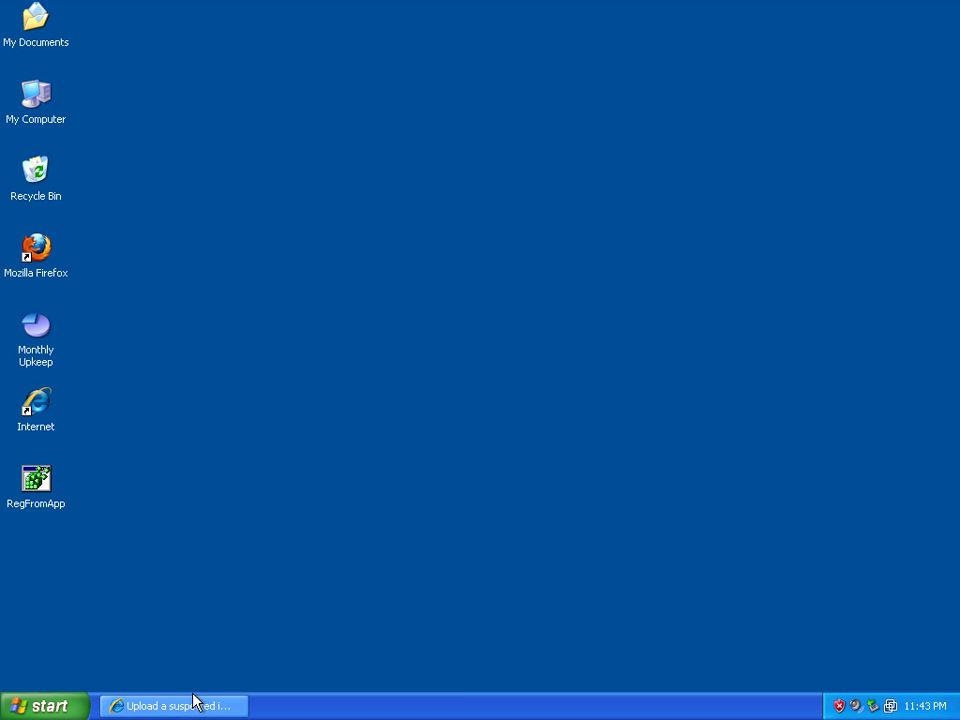
# - Close the open Internet Explorer window and open Control Panel in Classic View
pyautogui.rightClick(191, 704)
pyautogui.click(190, 692)
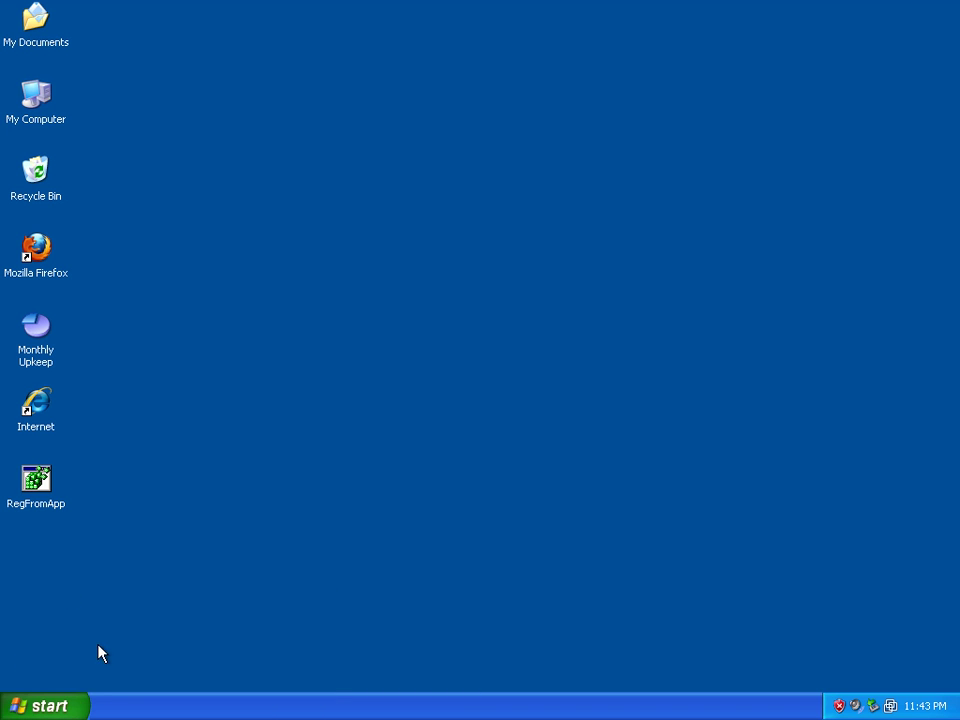
pyautogui.press('super')
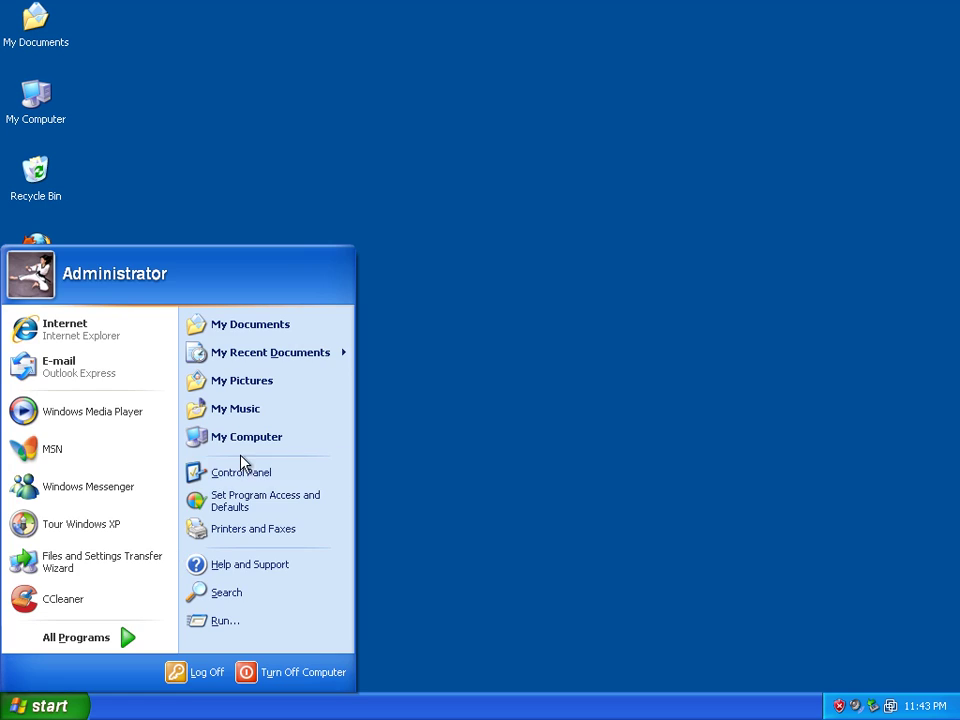
pyautogui.click(243, 473)
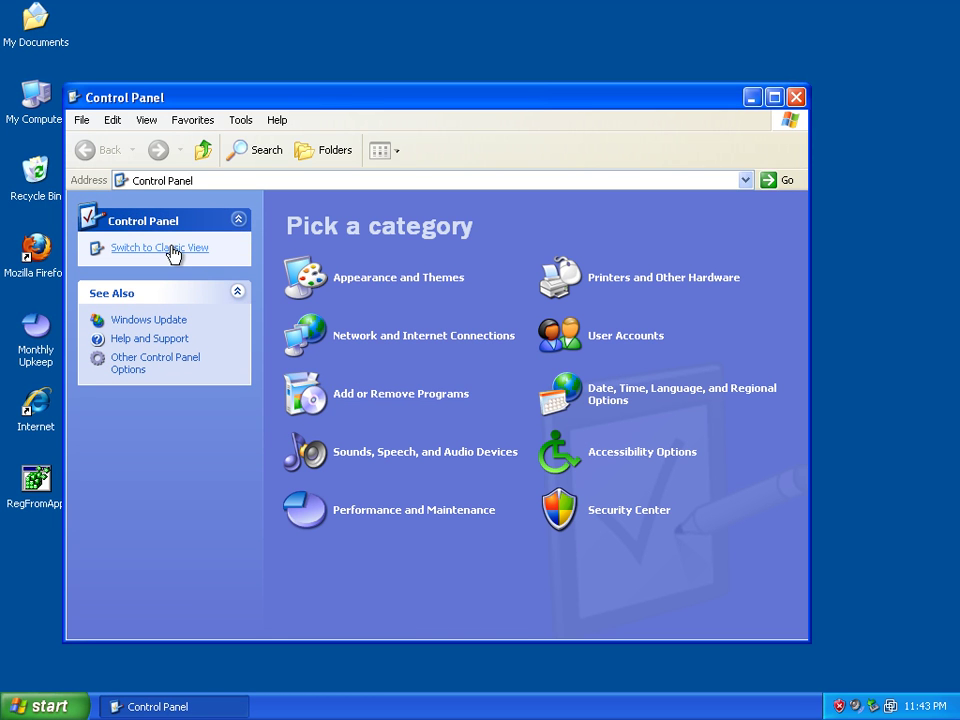
pyautogui.click(172, 254)
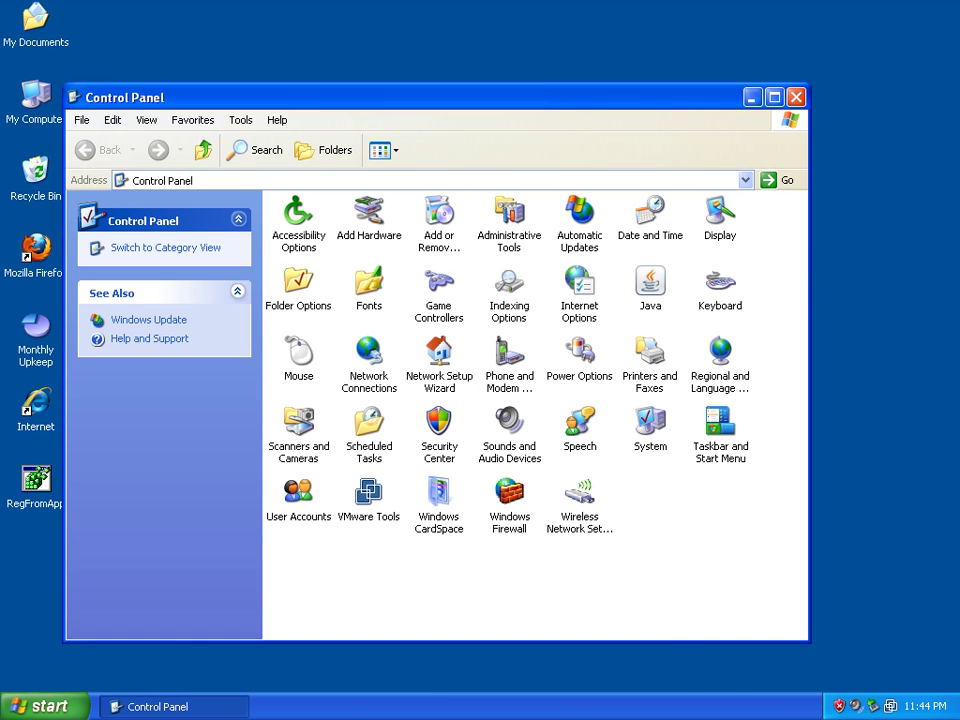
# - Open Task Manager and check its process list, sorted by image name, for running iexplore.exe processes
pyautogui.rightClick(538, 703)
pyautogui.click(542, 649)
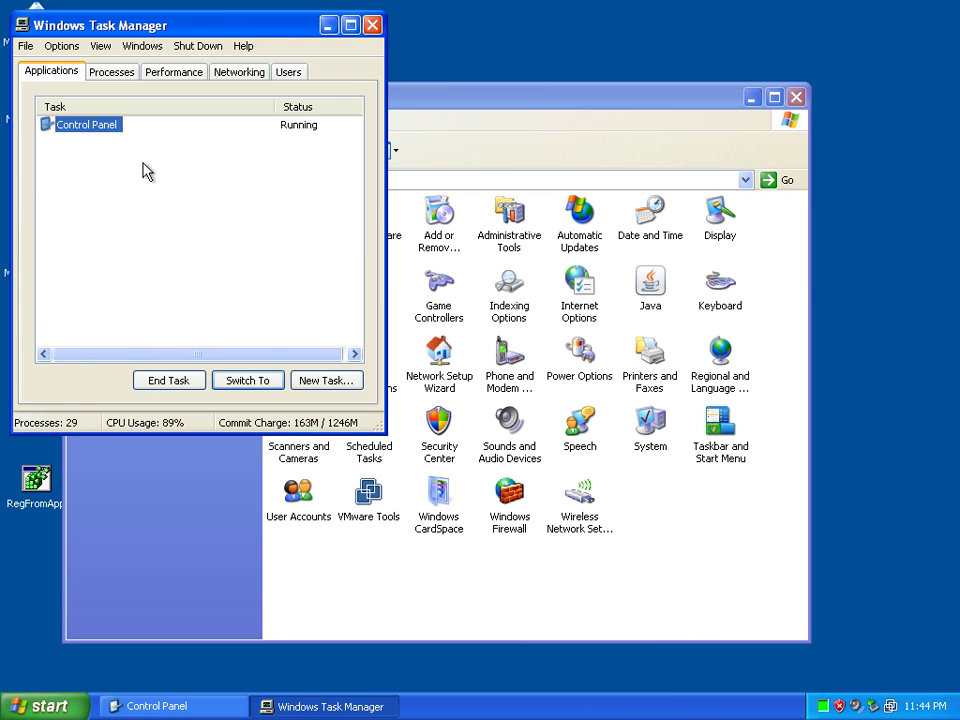
pyautogui.click(107, 72)
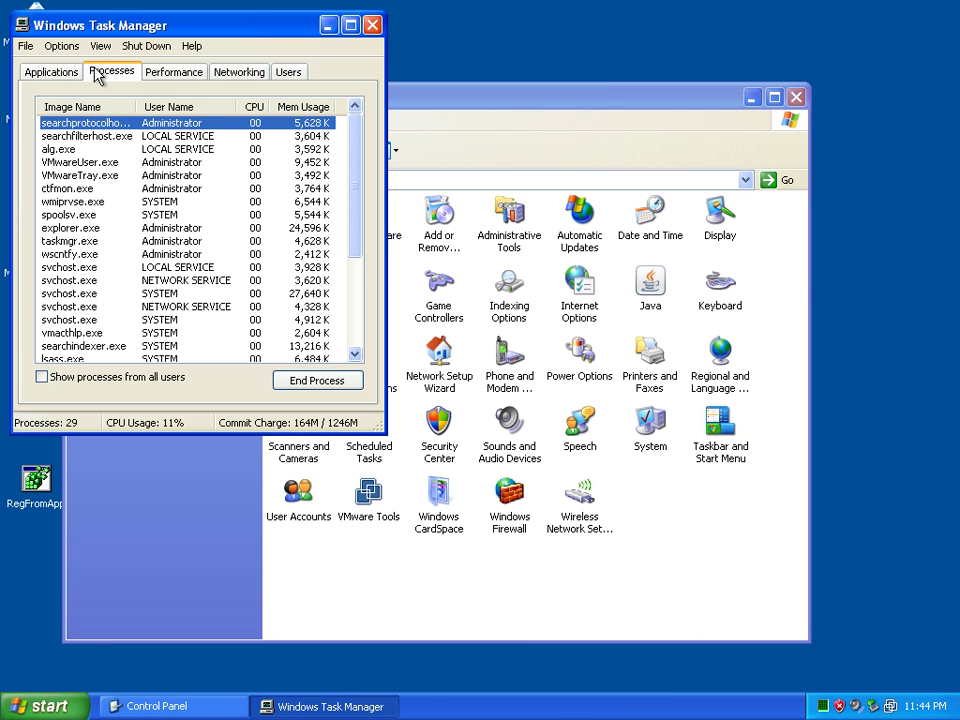
pyautogui.rightClick(522, 713)
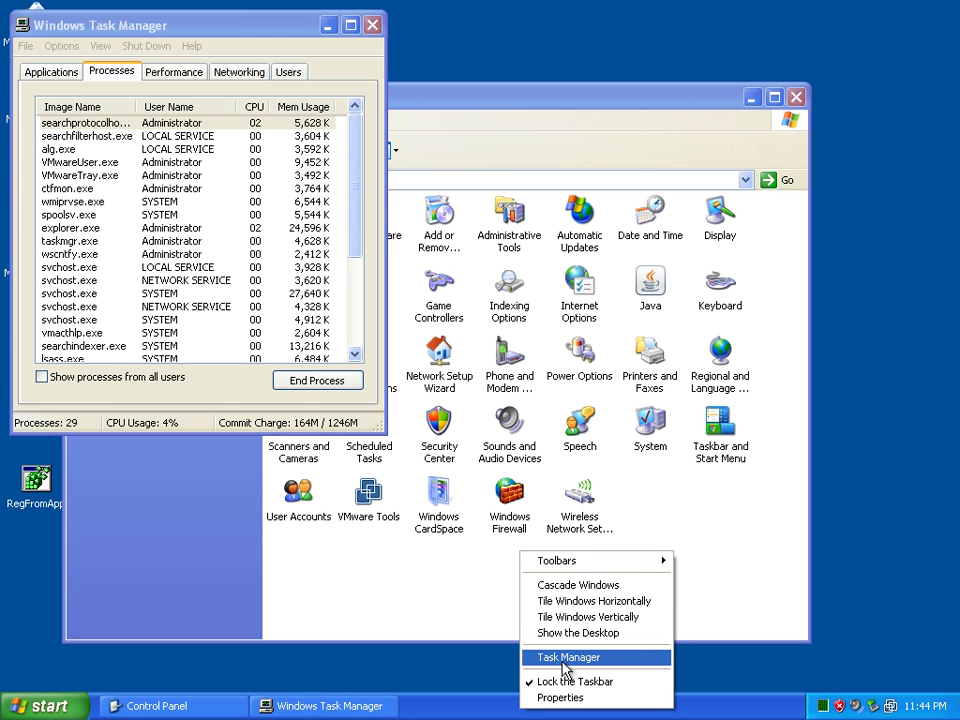
pyautogui.click(100, 58)
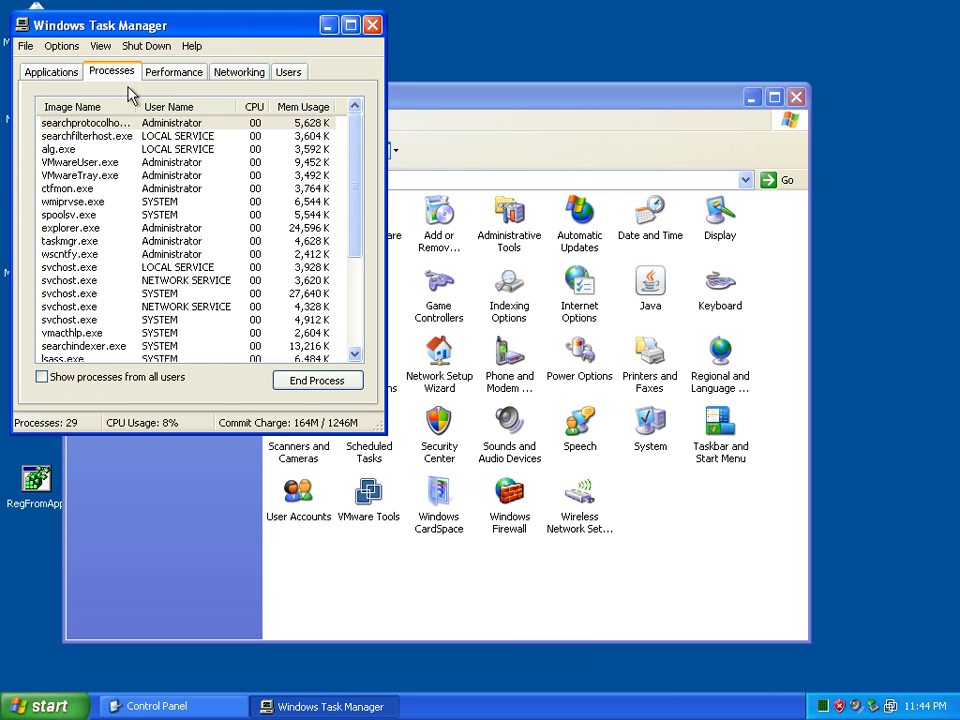
pyautogui.click(88, 107)
pyautogui.scroll(-1, 90, 238)
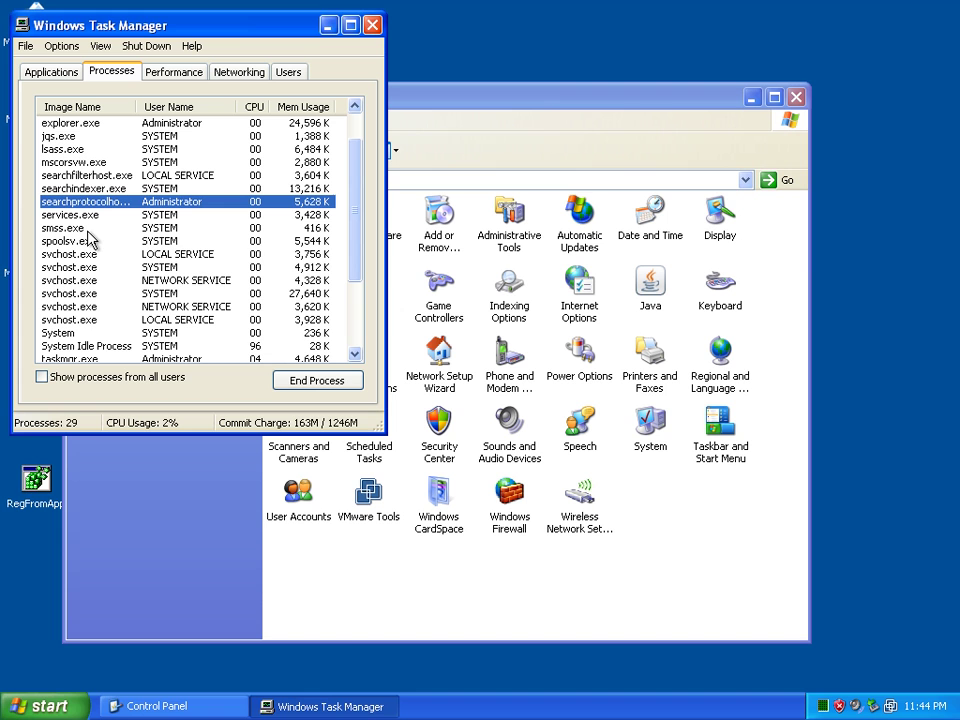
# - Launch Internet Explorer to locate its iexplore.exe processes in Task Manager, and close both windows
pyautogui.click(40, 706)
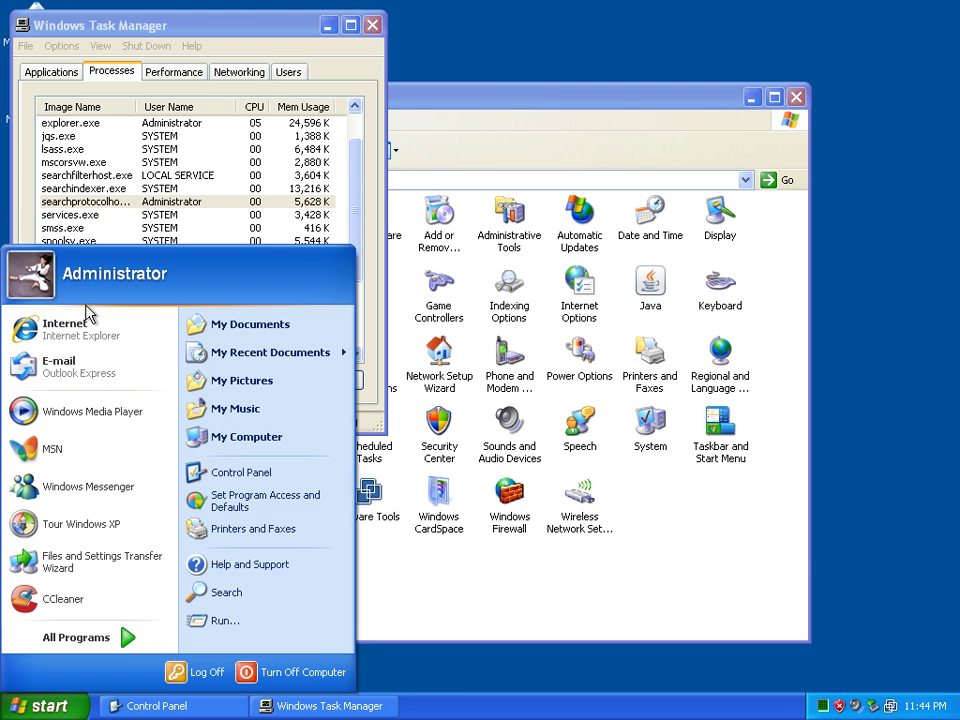
pyautogui.click(80, 318)
pyautogui.click(78, 138)
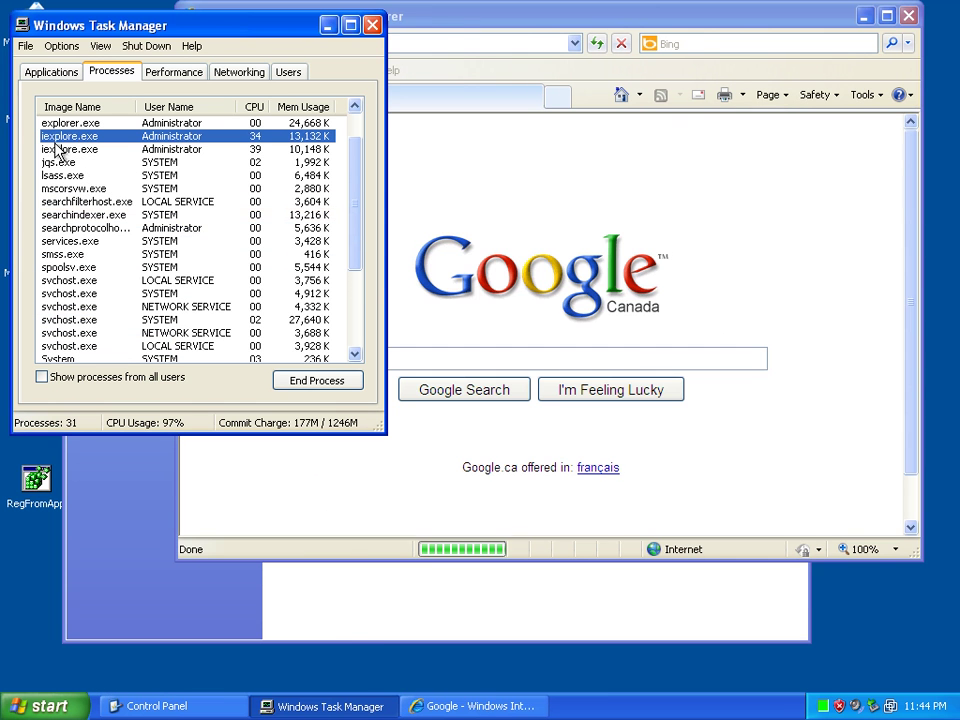
pyautogui.click(90, 108)
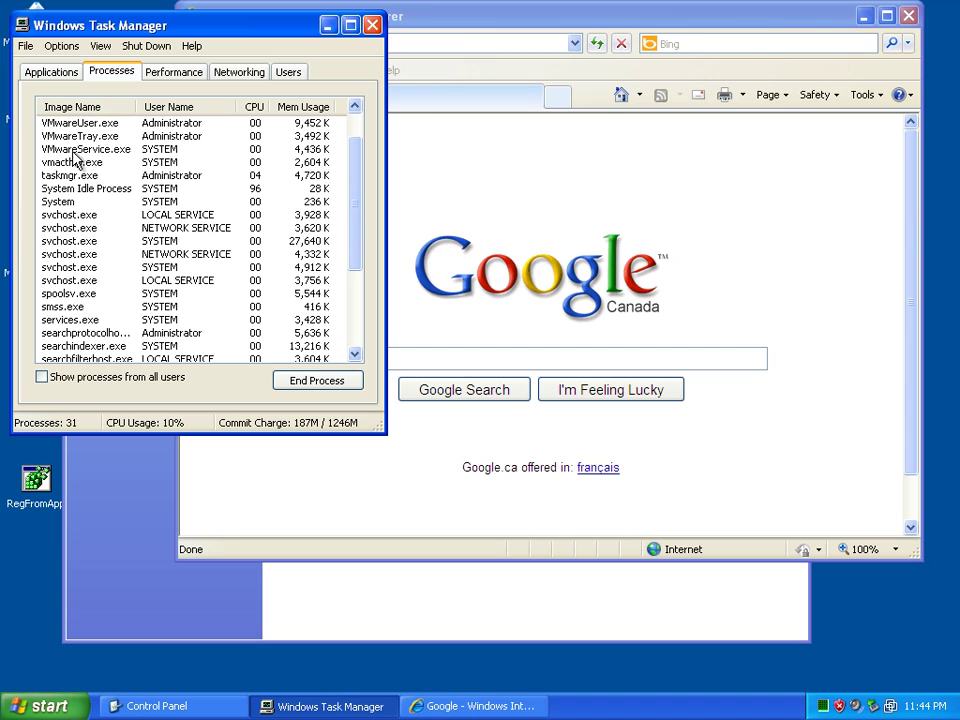
pyautogui.scroll(-4, 88, 222)
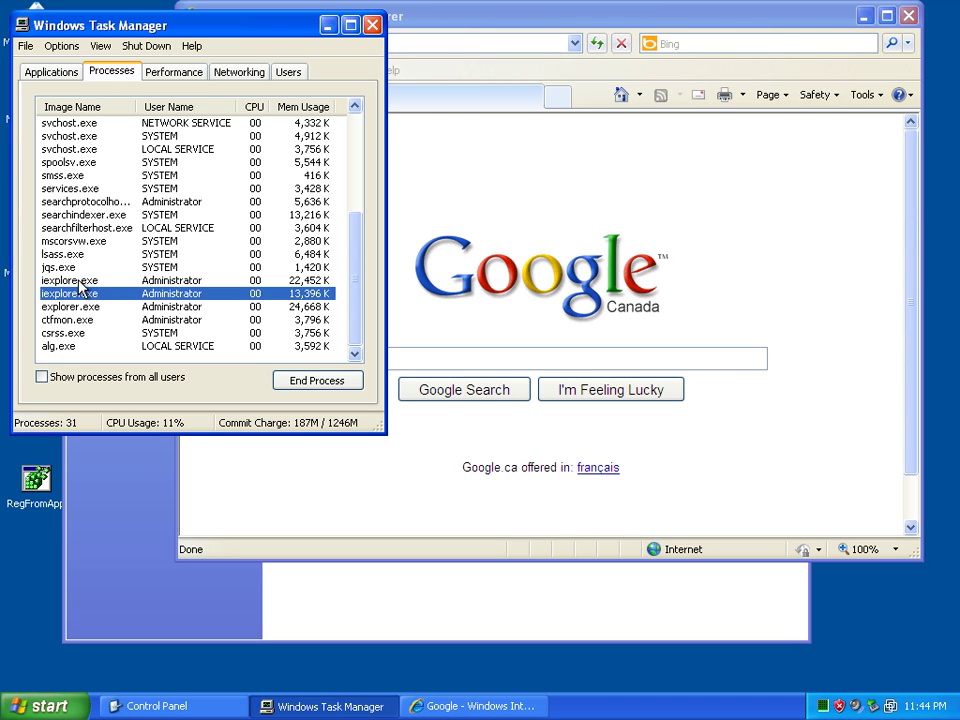
pyautogui.click(908, 16)
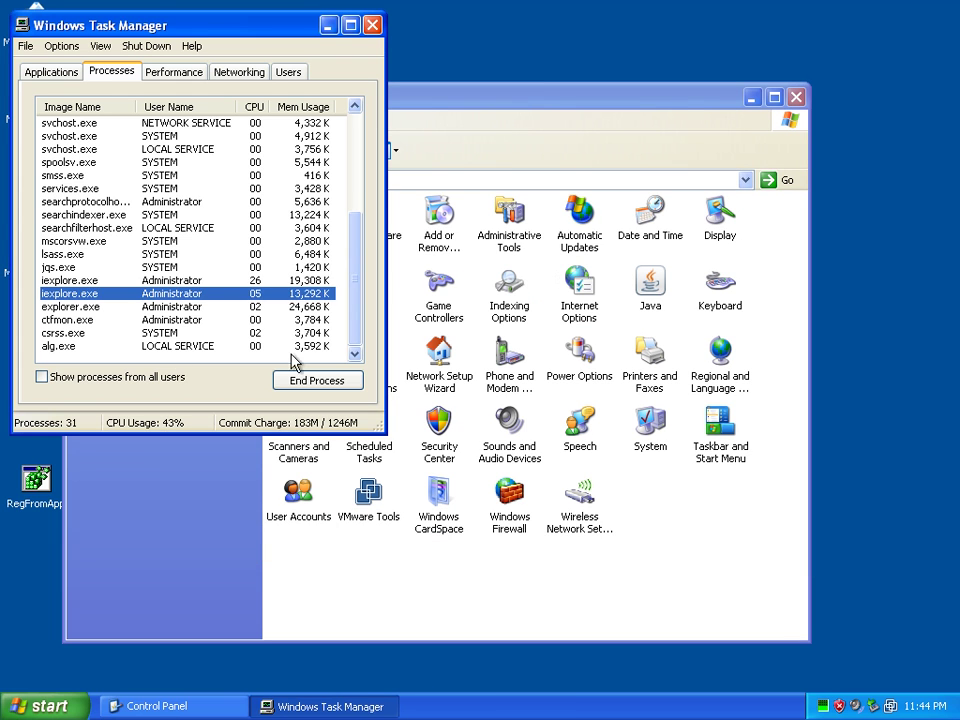
pyautogui.click(374, 27)
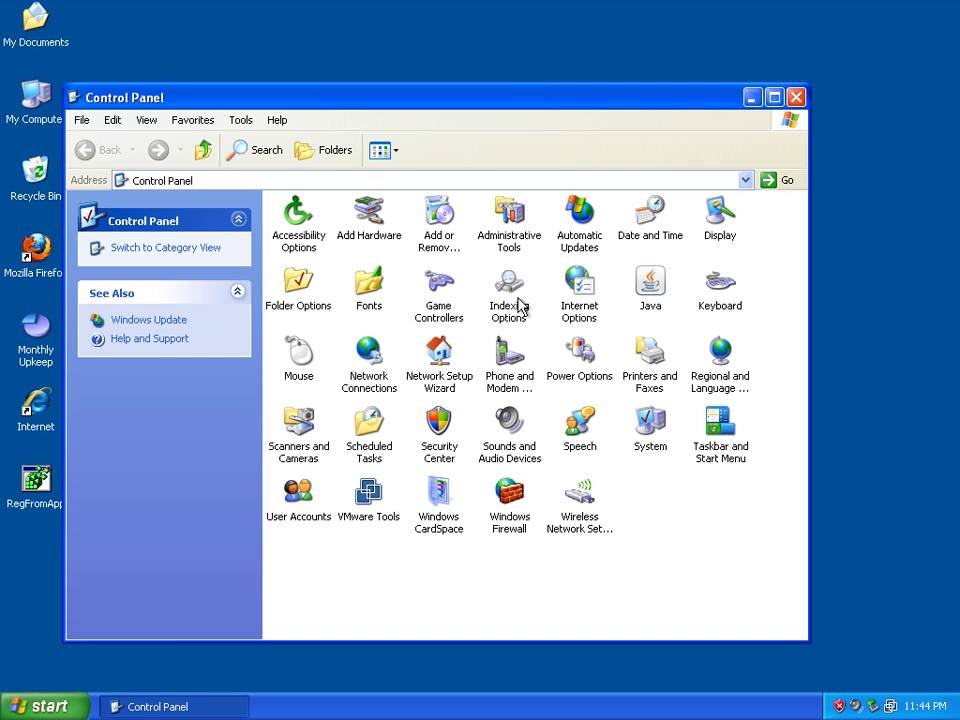
pyautogui.doubleClick(579, 290)
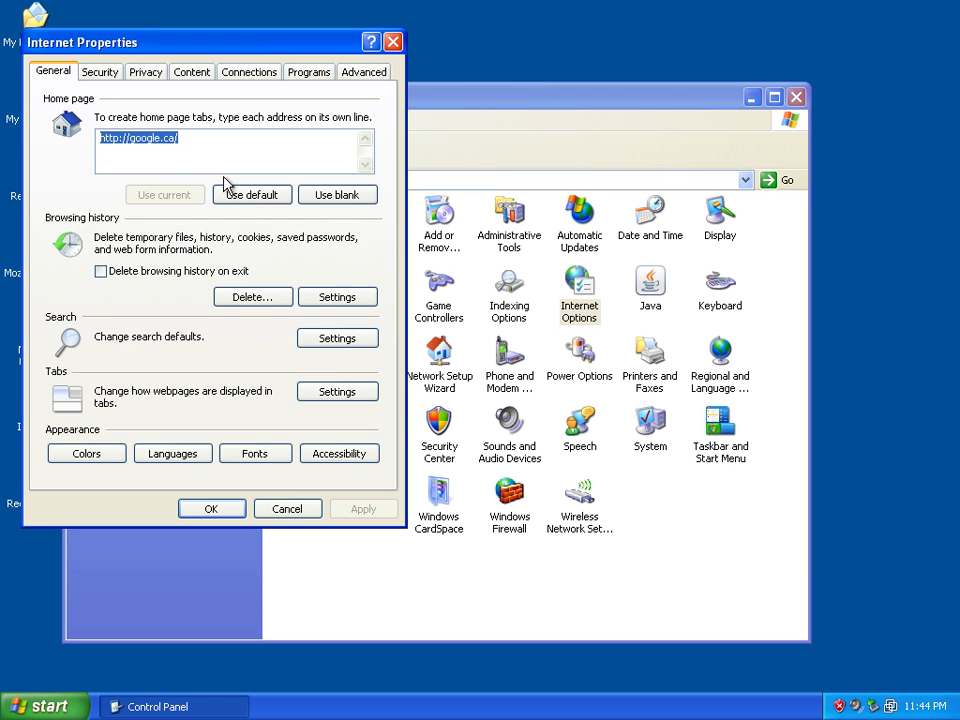
pyautogui.rightClick(140, 143)
pyautogui.click(170, 191)
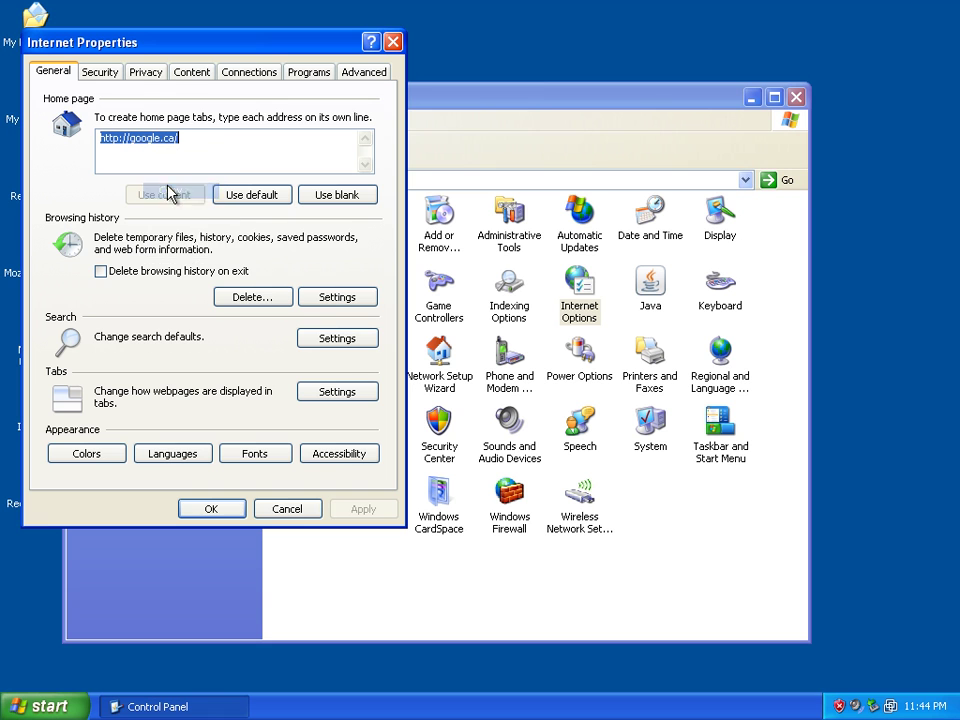
# - Reset all Internet Explorer settings to default, including deletion of personal settings, and close the dialogs
pyautogui.click(370, 72)
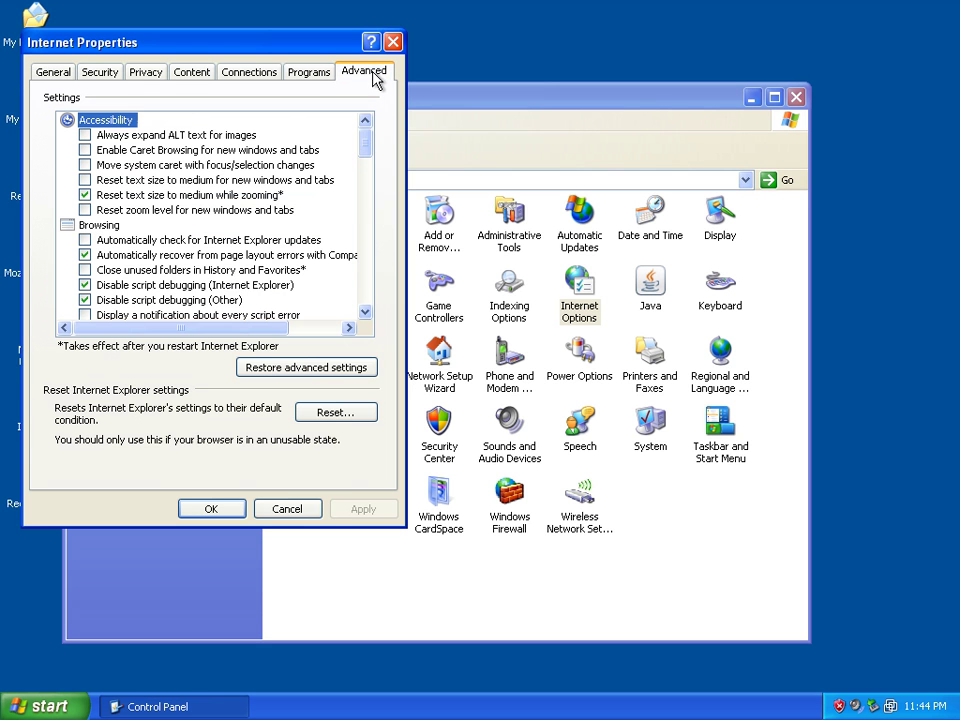
pyautogui.click(336, 412)
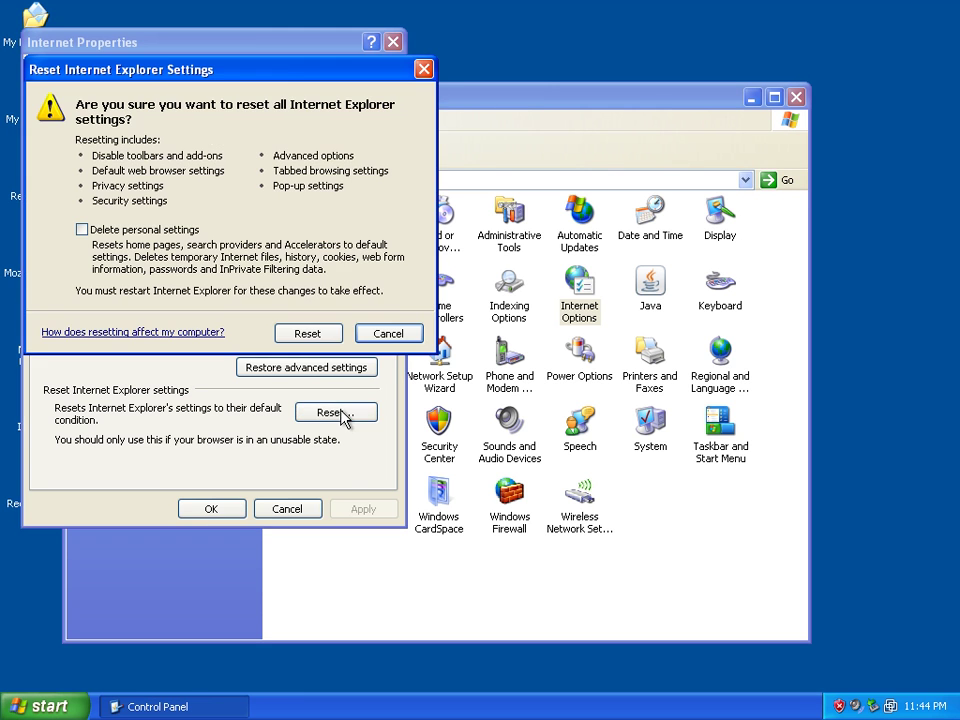
pyautogui.click(124, 231)
pyautogui.click(306, 333)
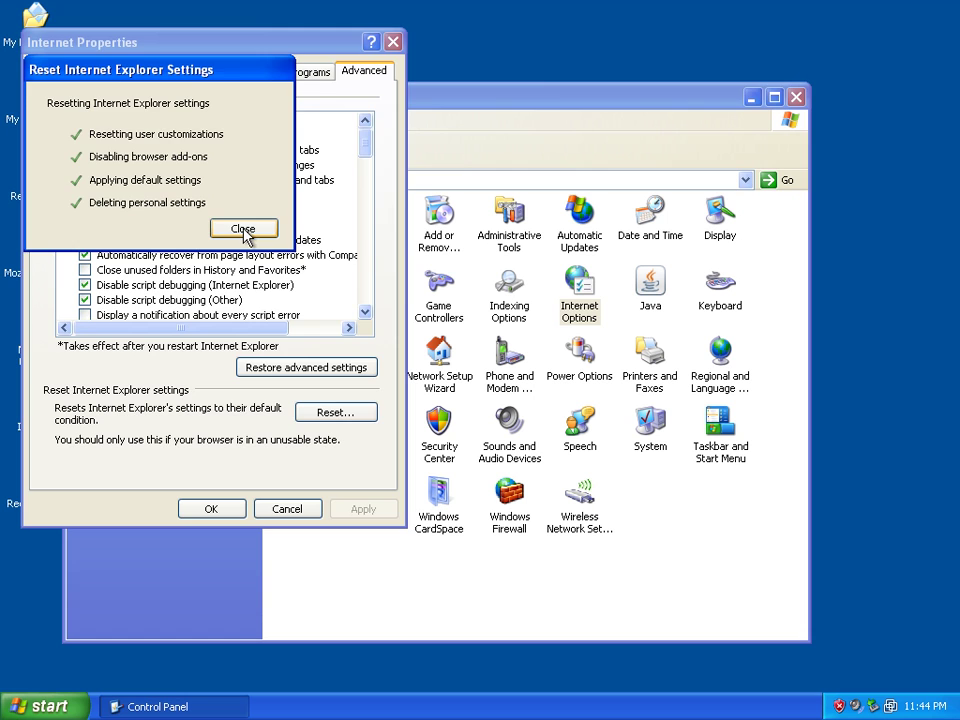
pyautogui.click(243, 229)
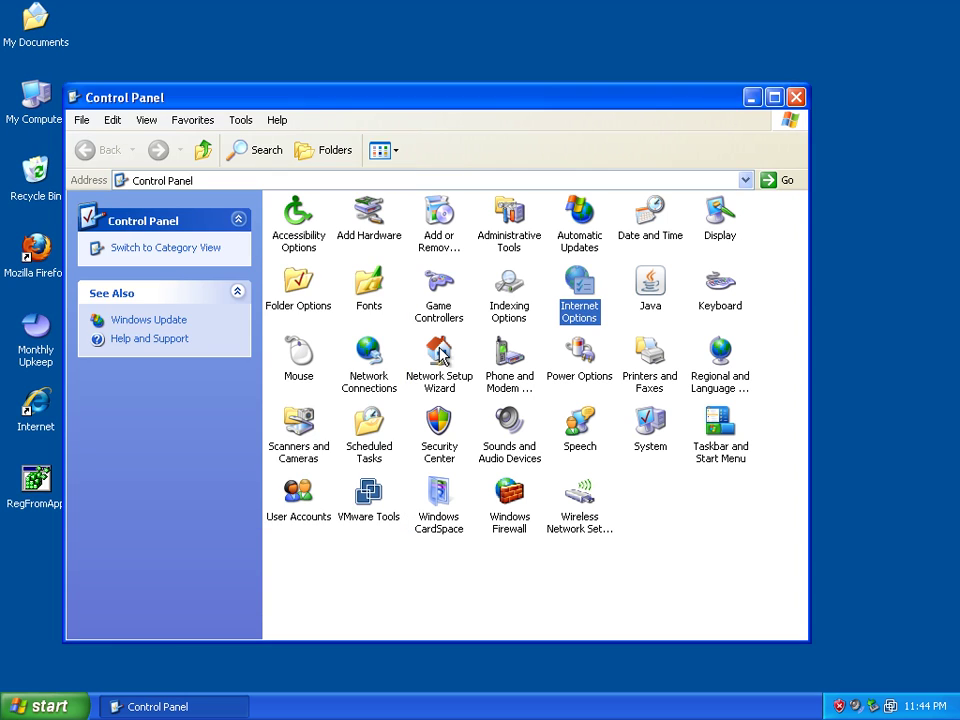
pyautogui.doubleClick(580, 285)
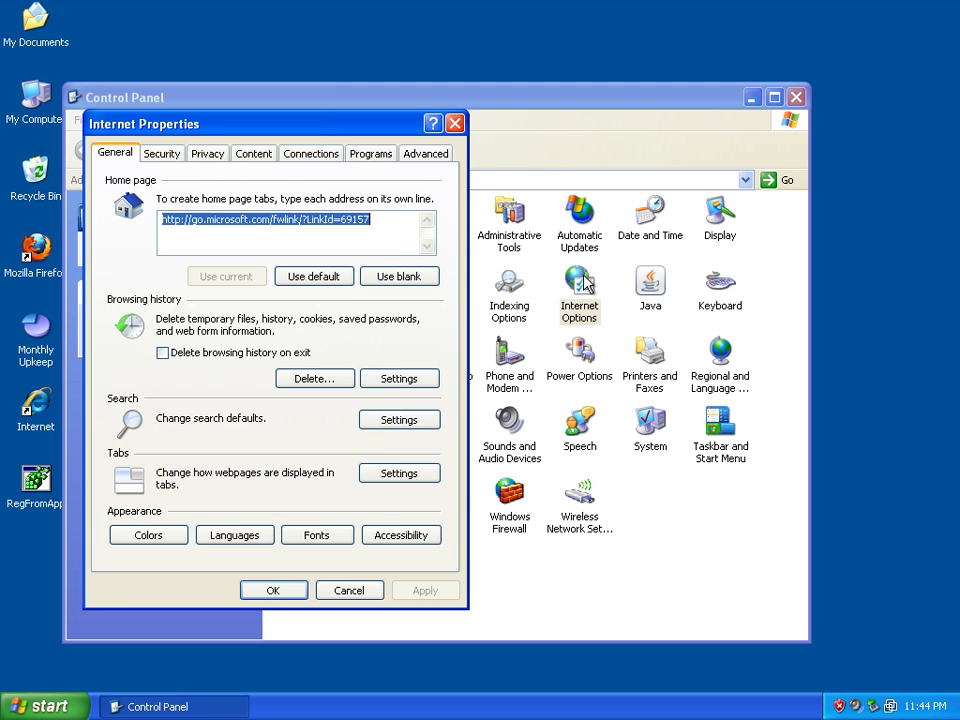
pyautogui.rightClick(325, 219)
pyautogui.click(354, 281)
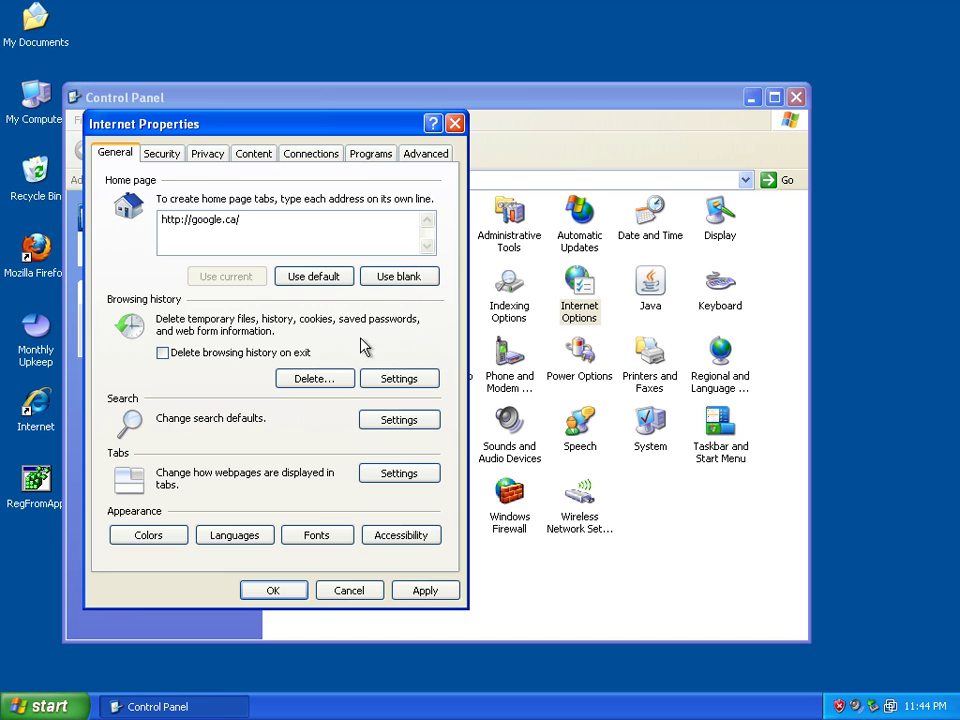
pyautogui.click(427, 592)
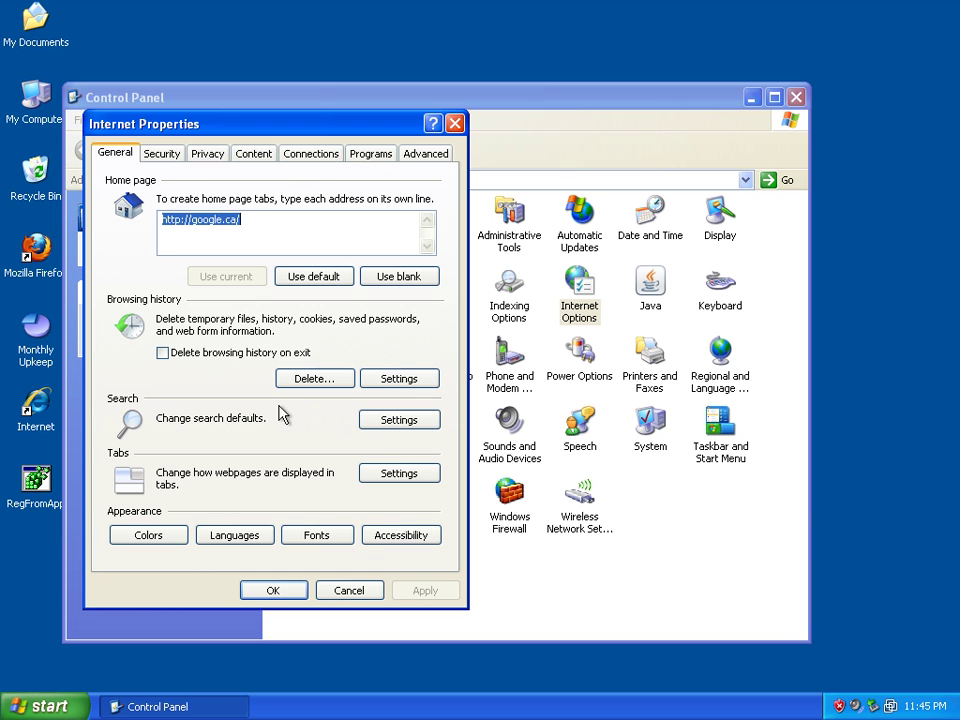
# - Examine the downloaded program objects through the browsing history settings, and close the folder and settings dialog
pyautogui.click(407, 380)
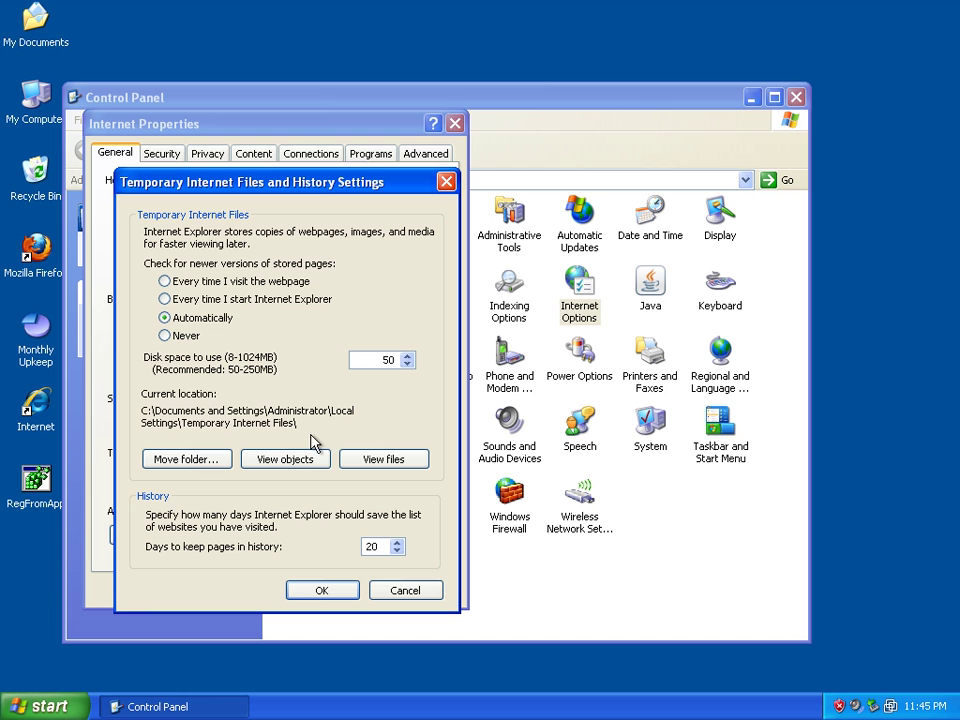
pyautogui.click(284, 462)
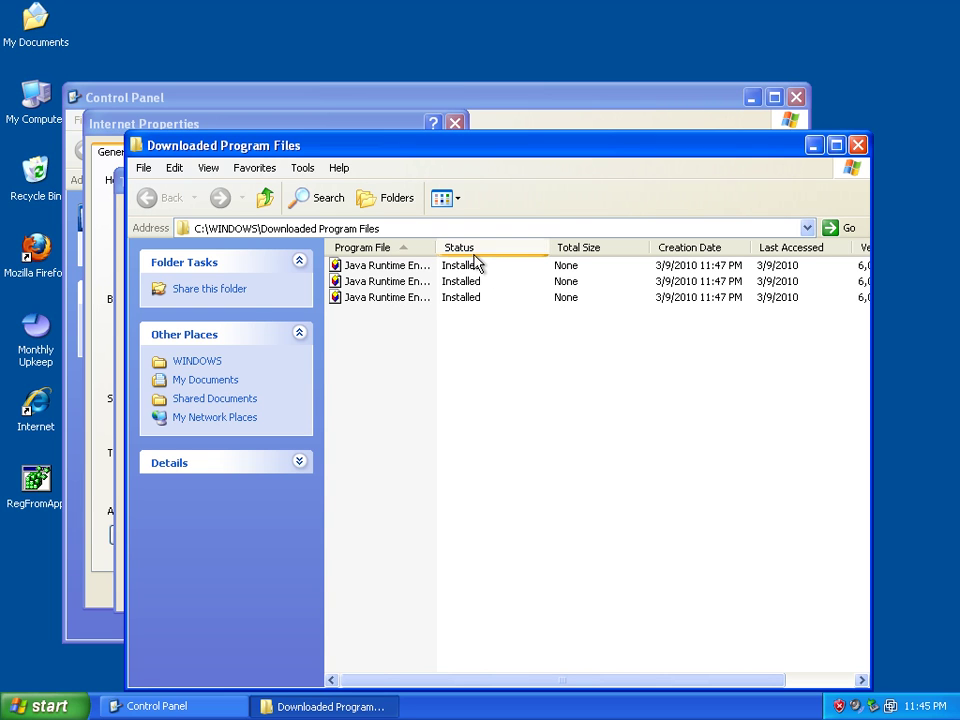
pyautogui.rightClick(381, 264)
pyautogui.click(620, 343)
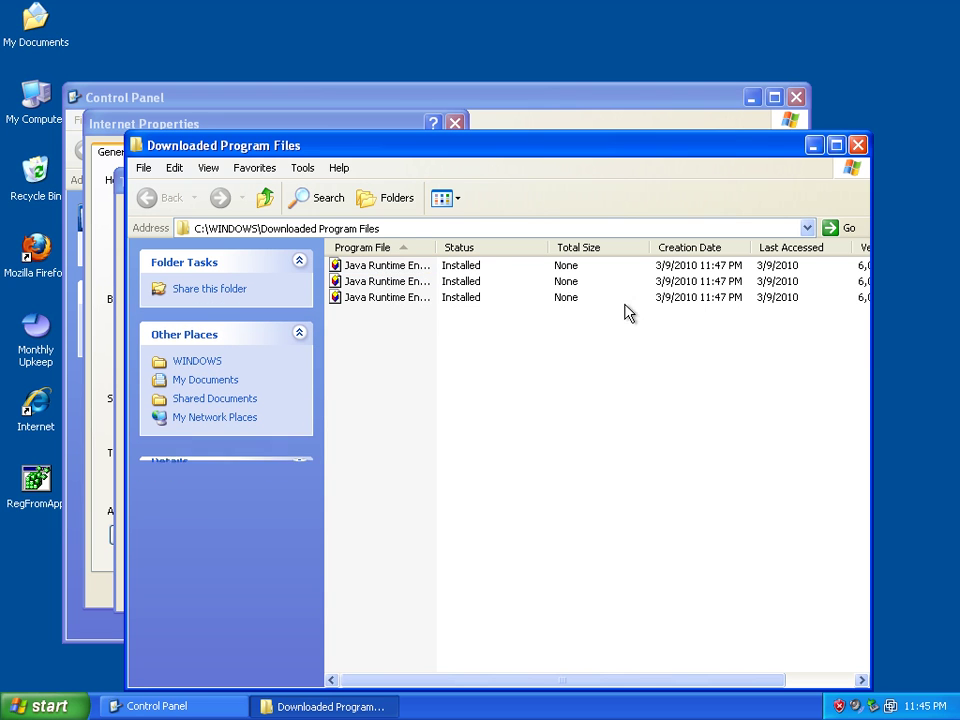
pyautogui.moveTo(433, 353); pyautogui.dragTo(368, 262)
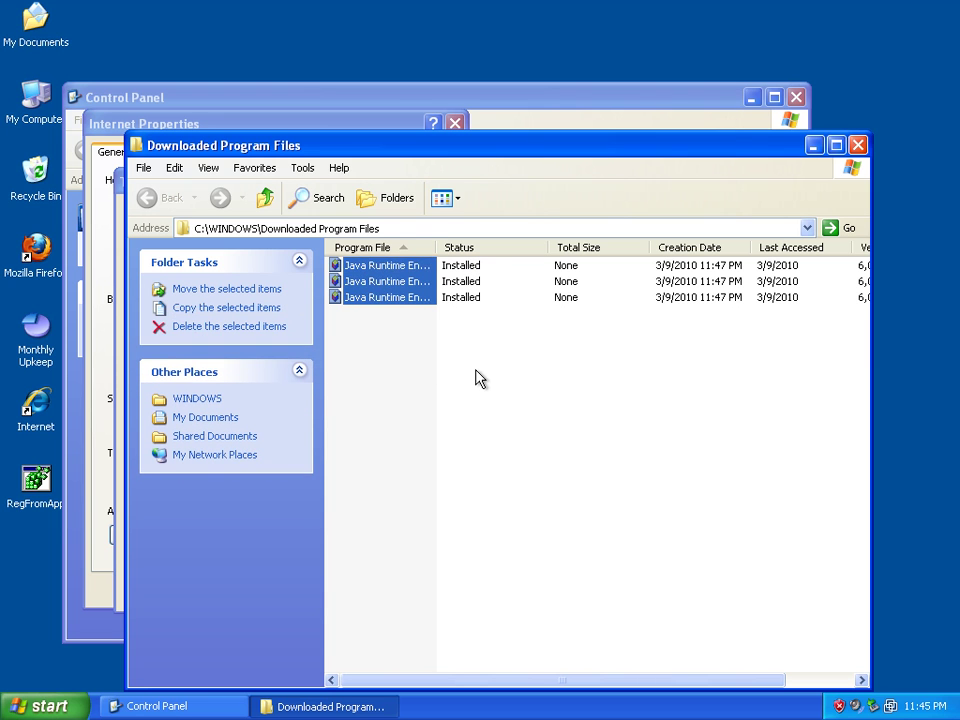
pyautogui.click(437, 345)
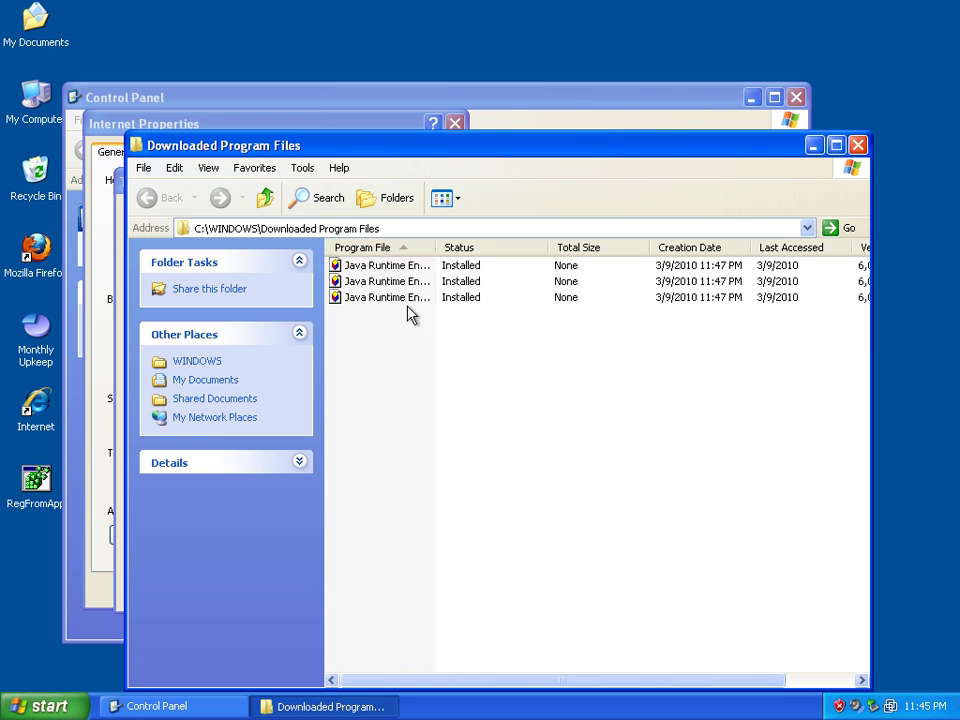
pyautogui.click(857, 146)
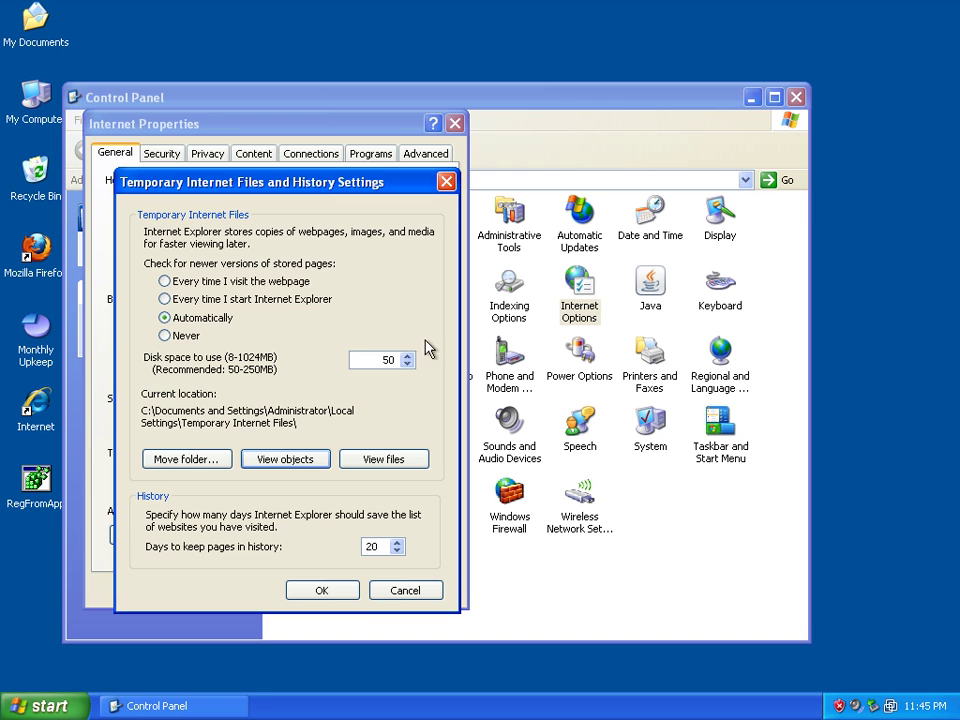
pyautogui.click(322, 591)
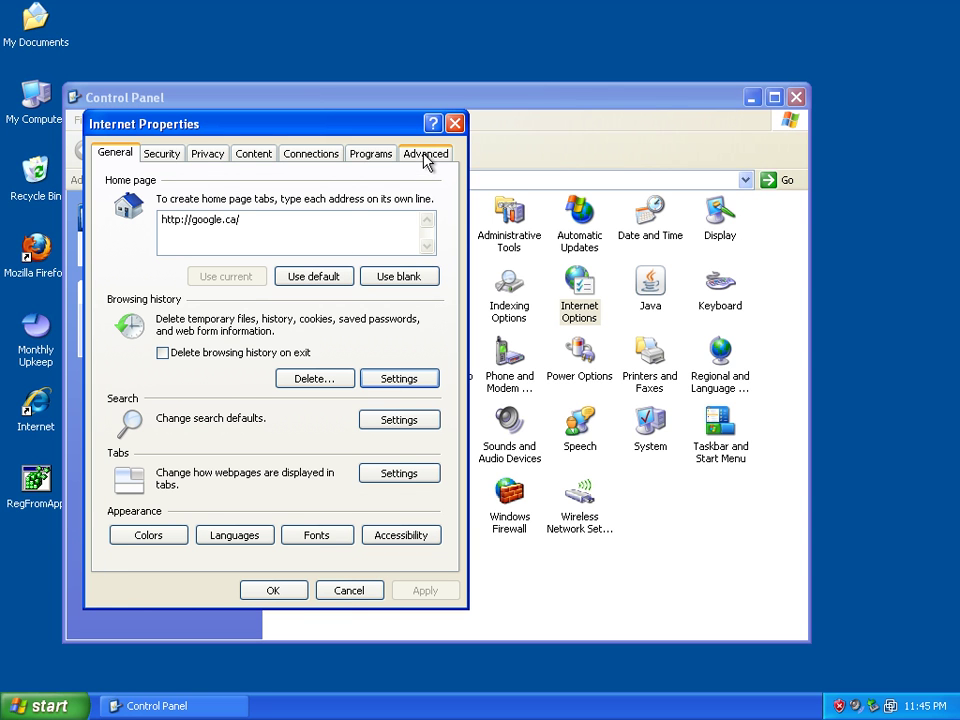
# - Review the security and privacy settings, and delete the AutoComplete history including form data, passwords and InPrivate Filtering data
pyautogui.click(163, 154)
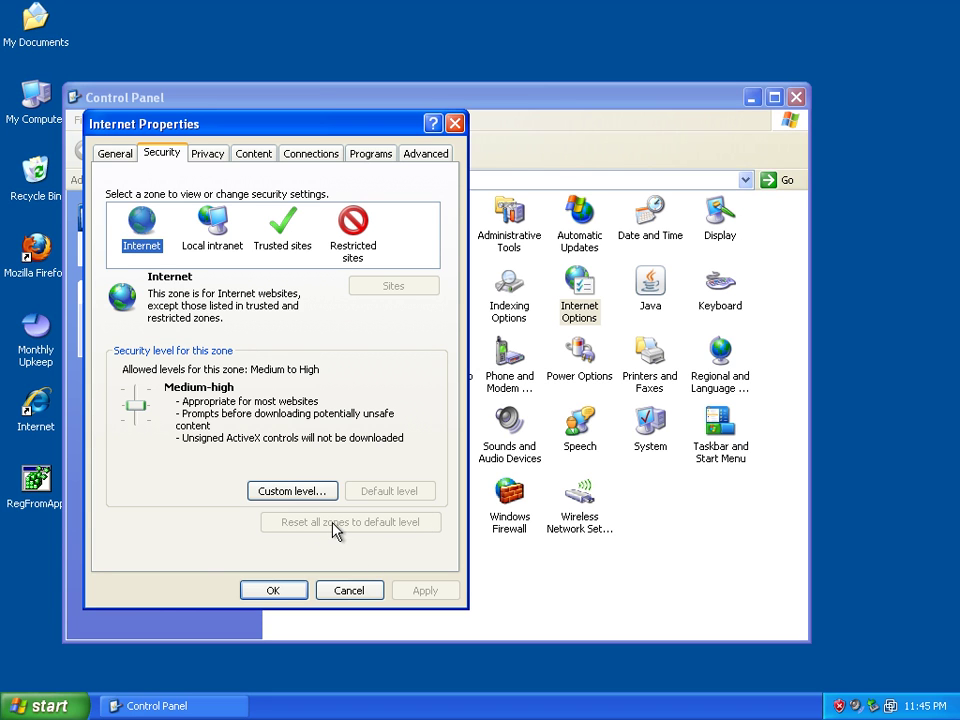
pyautogui.click(211, 155)
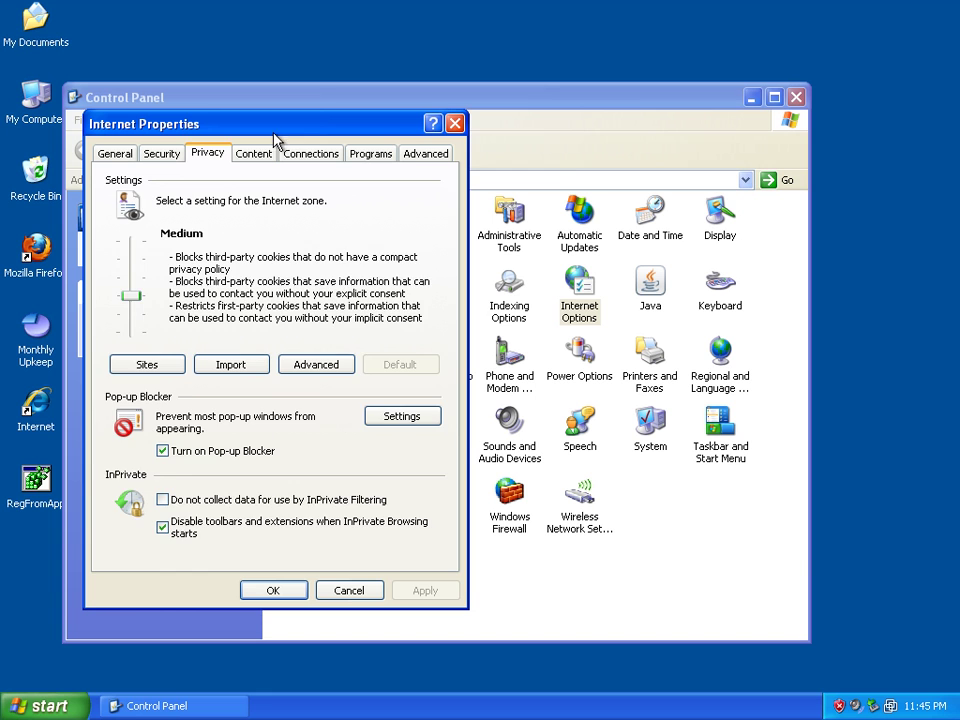
pyautogui.click(262, 156)
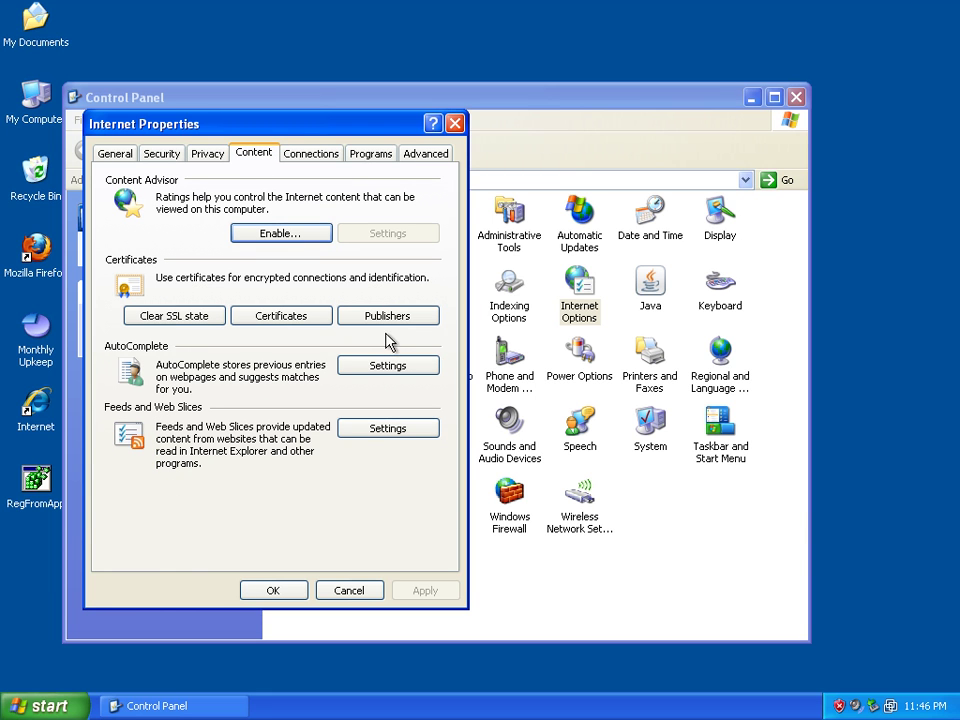
pyautogui.click(390, 368)
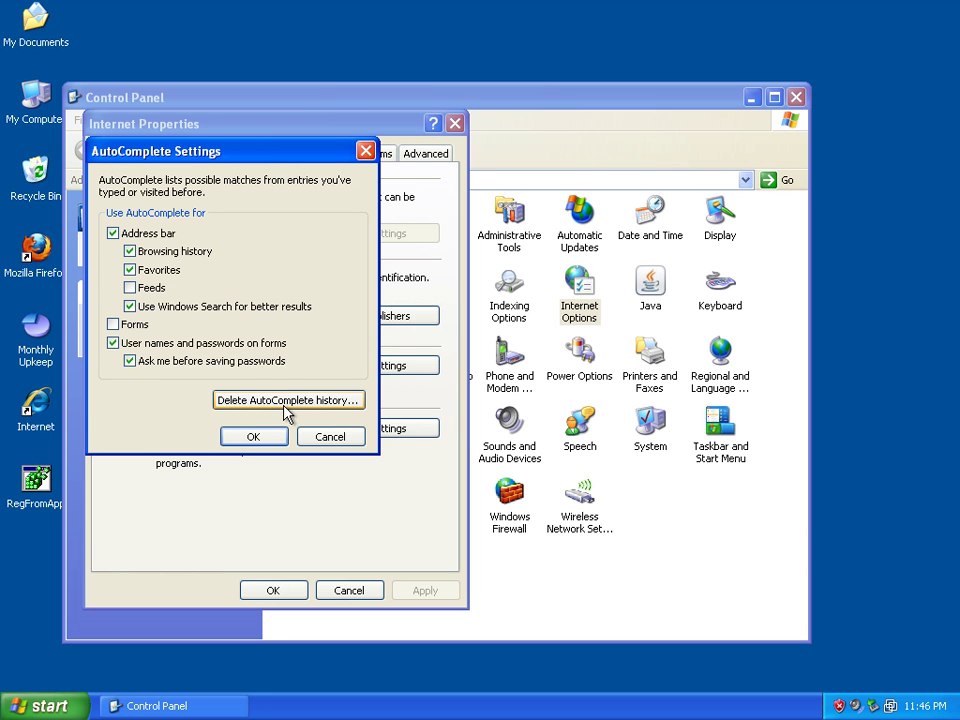
pyautogui.click(286, 405)
pyautogui.click(84, 319)
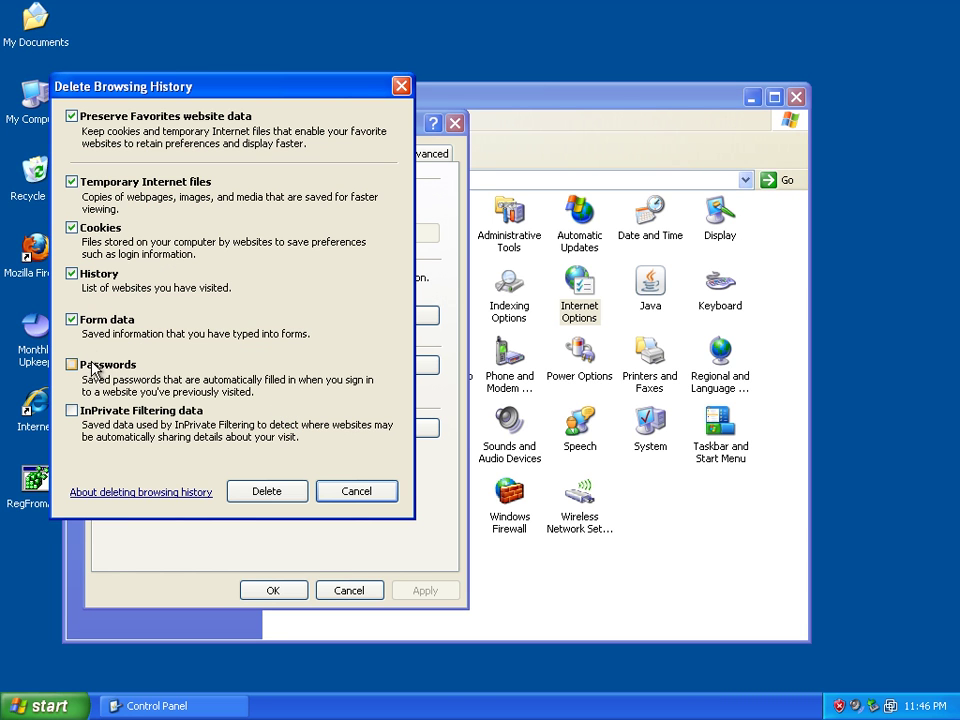
pyautogui.click(90, 366)
pyautogui.click(86, 411)
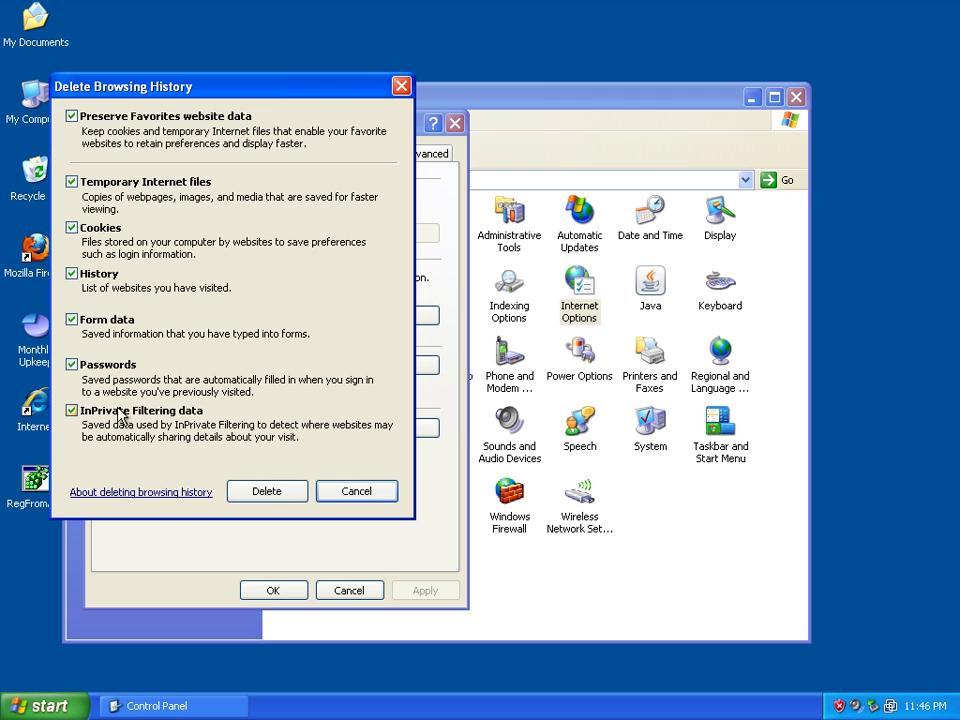
pyautogui.click(282, 494)
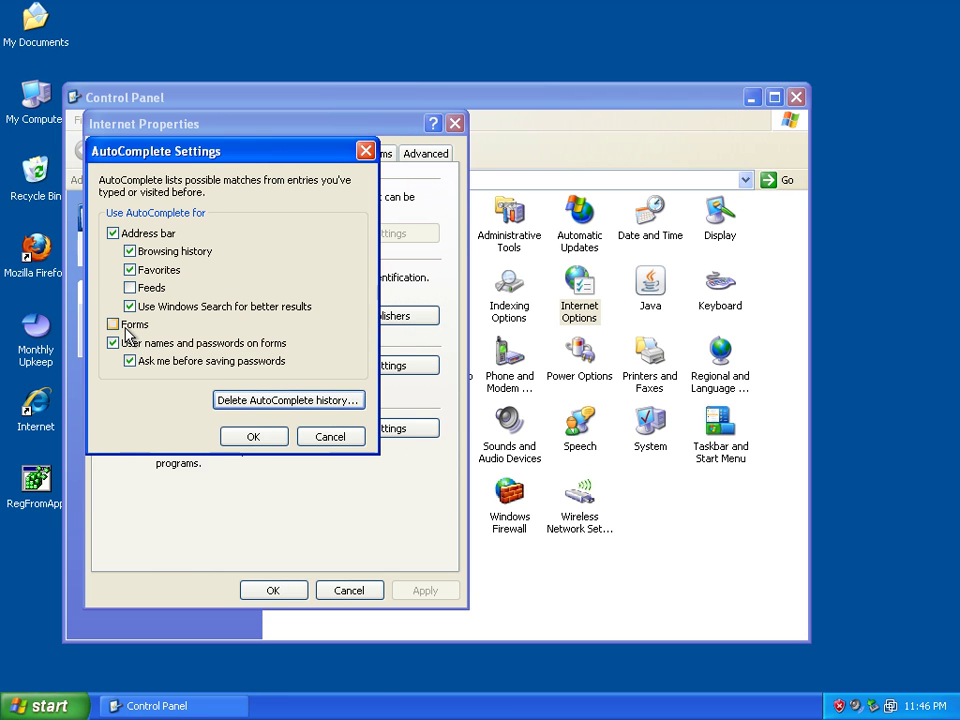
# - Enable AutoComplete for Forms and Feeds, and confirm the AutoComplete settings
pyautogui.click(127, 330)
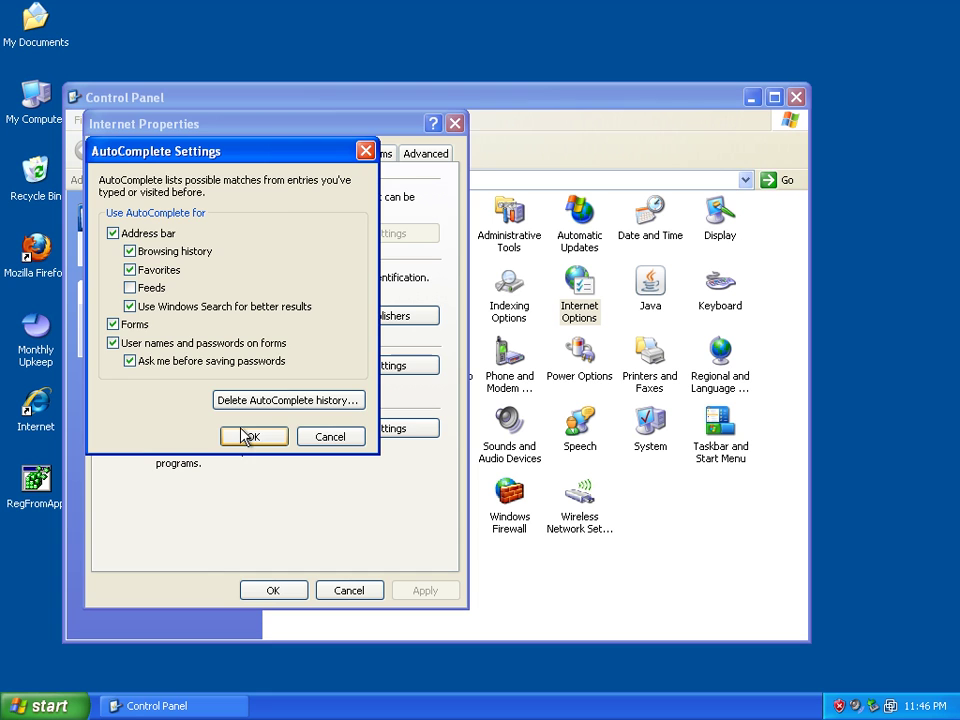
pyautogui.click(253, 437)
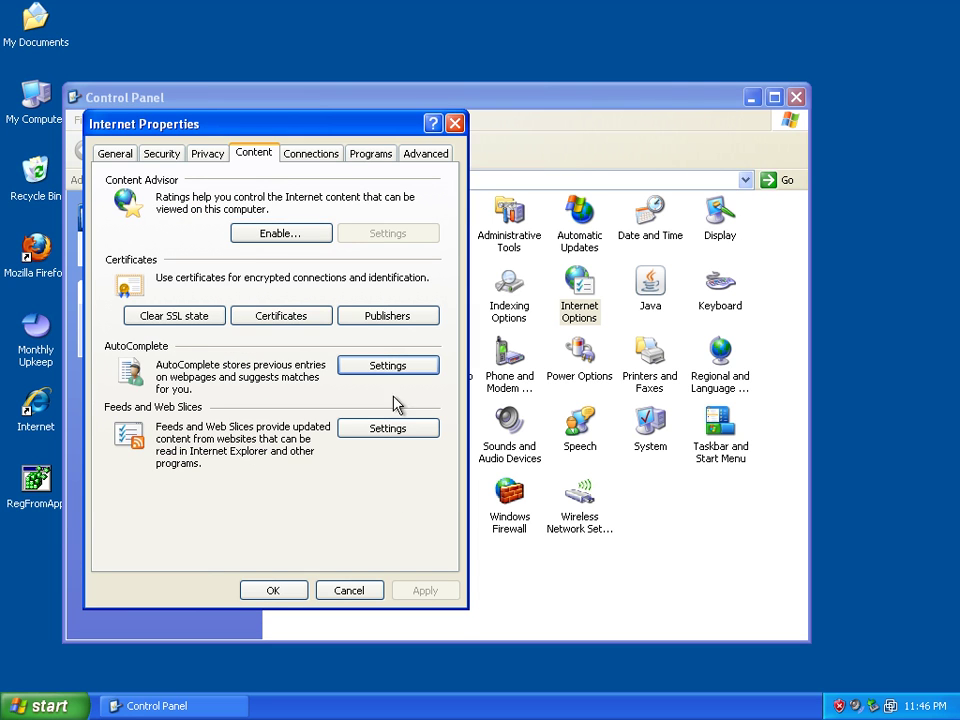
pyautogui.click(386, 366)
pyautogui.click(152, 290)
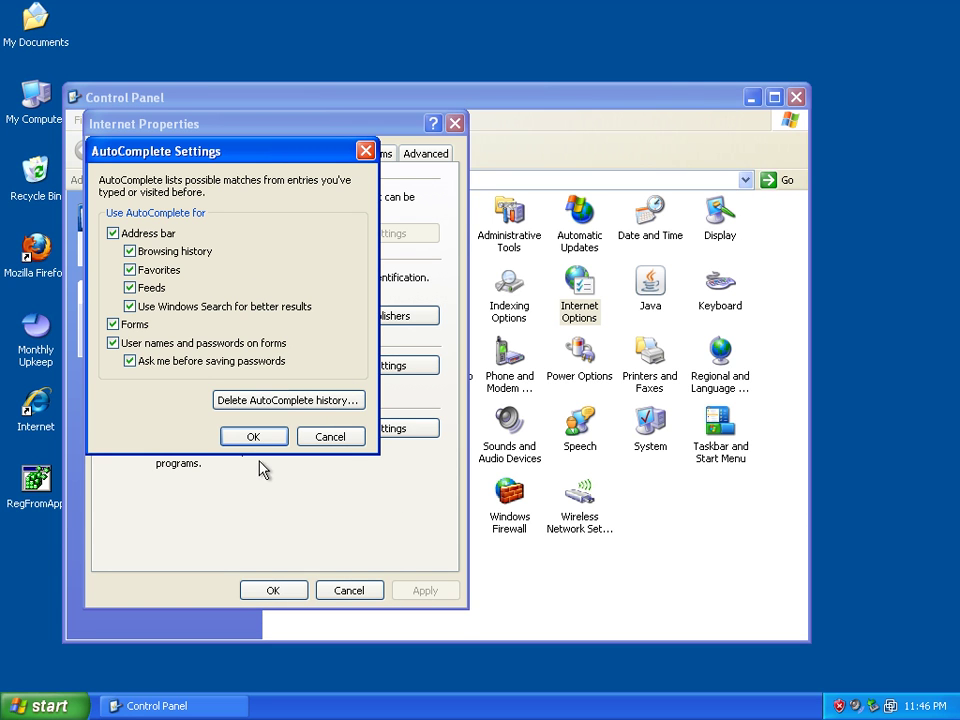
pyautogui.click(254, 437)
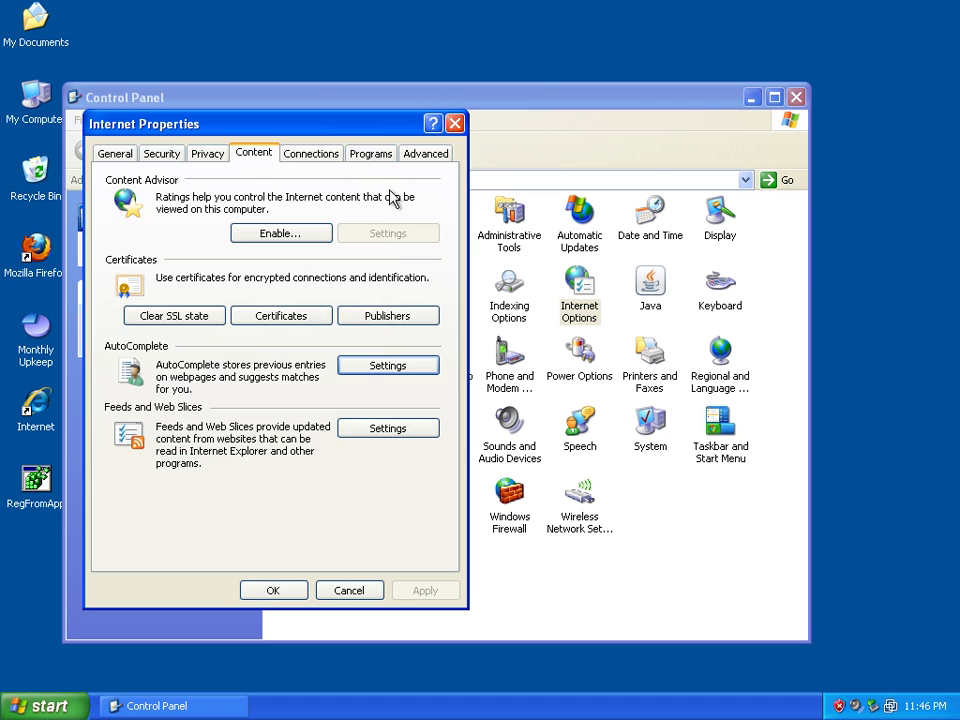
# - Turn off automatic detection of settings in the LAN settings and confirm
pyautogui.click(313, 156)
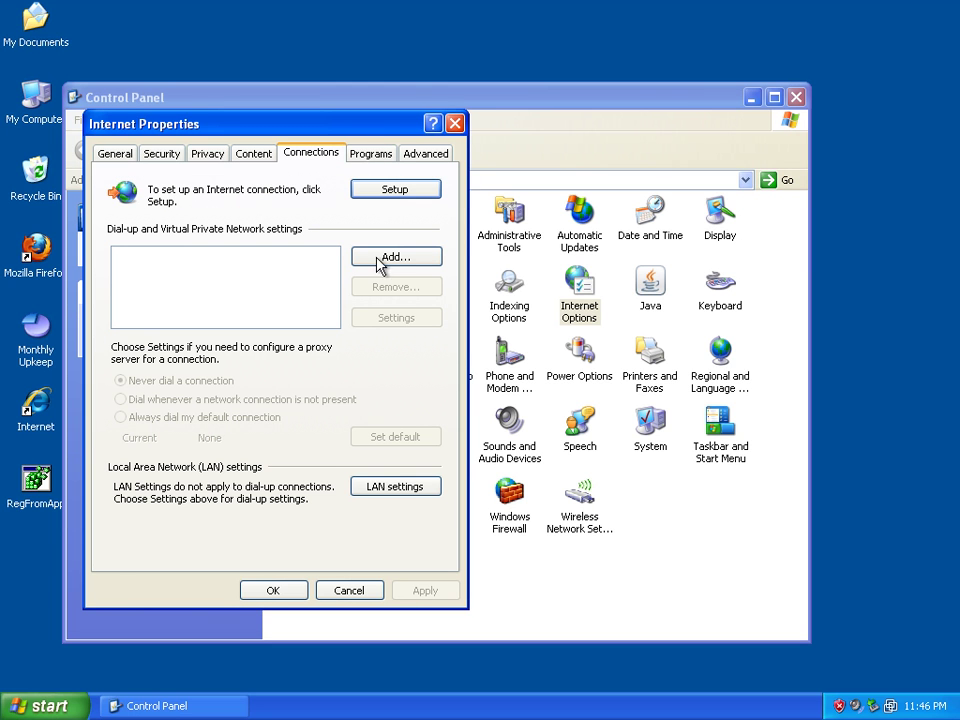
pyautogui.click(396, 488)
pyautogui.click(168, 232)
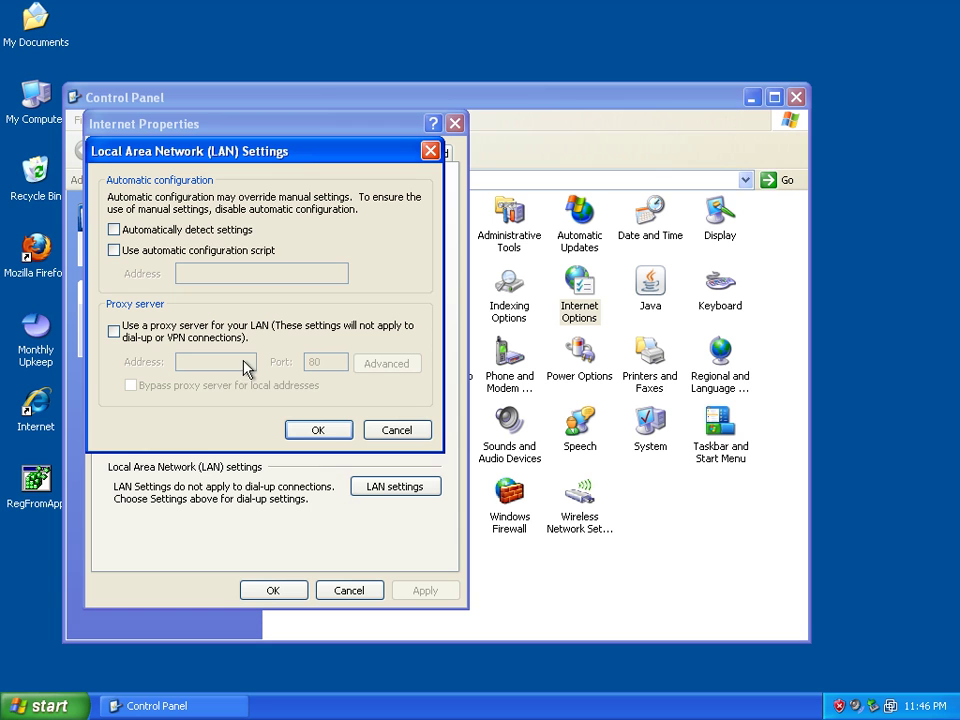
pyautogui.click(331, 437)
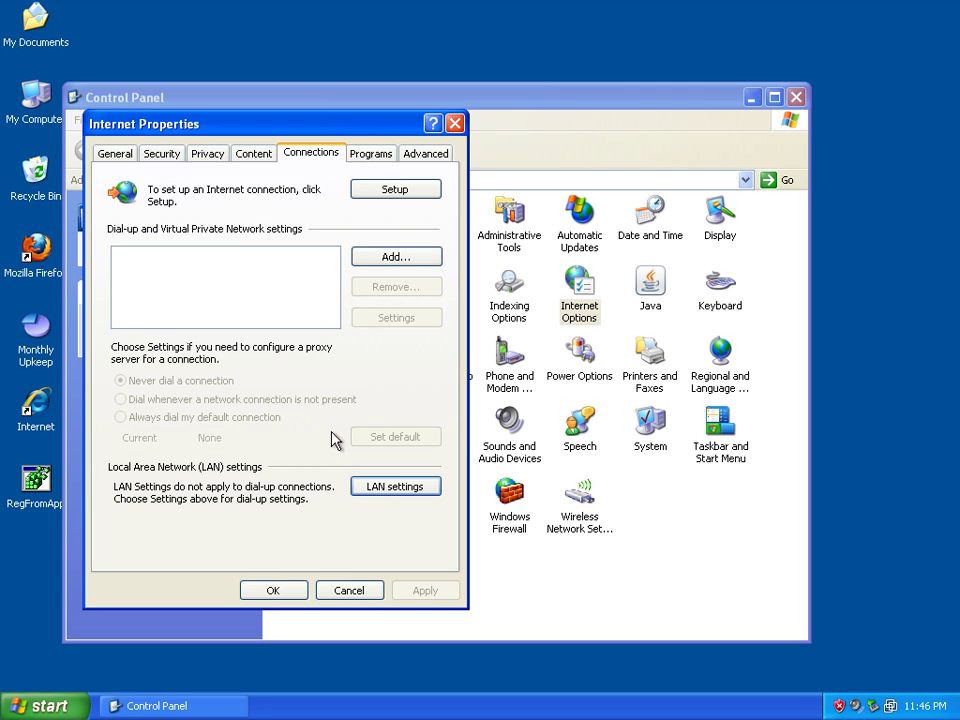
# - Enable the disabled browser add-ons Java(tm) Plug-In 2 SSV Helper and JQSIEStartDetectorImpl Class
pyautogui.click(372, 154)
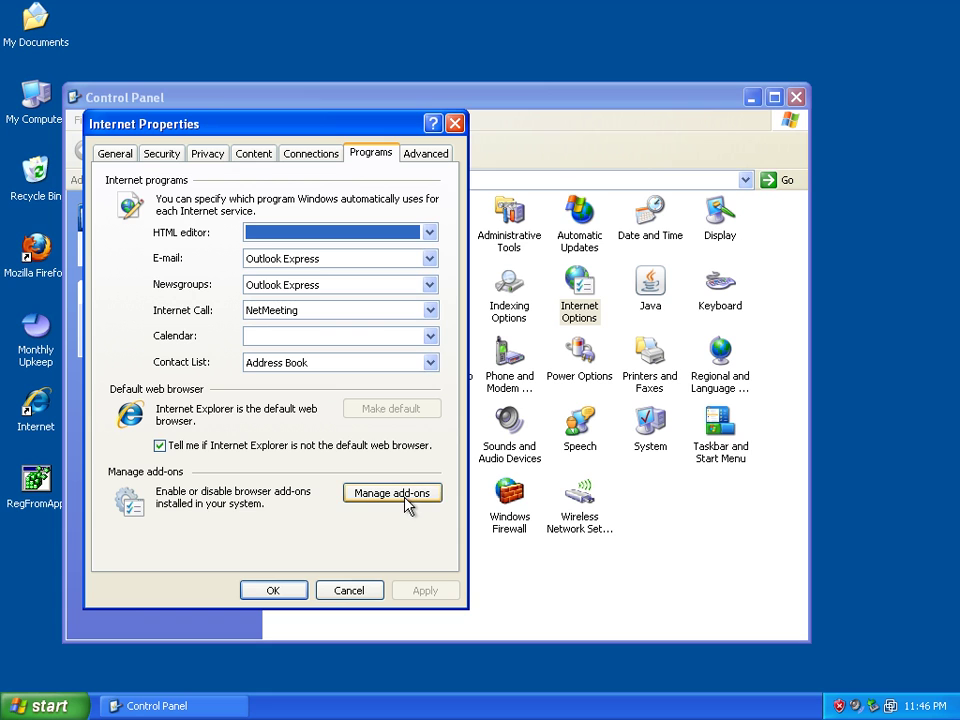
pyautogui.click(392, 493)
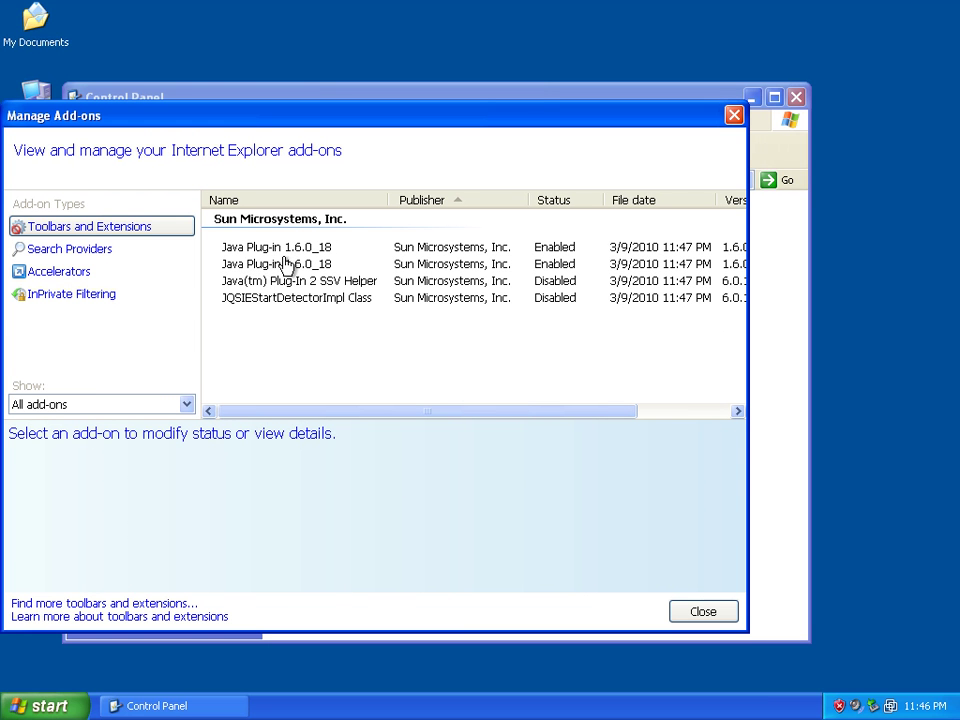
pyautogui.click(343, 285)
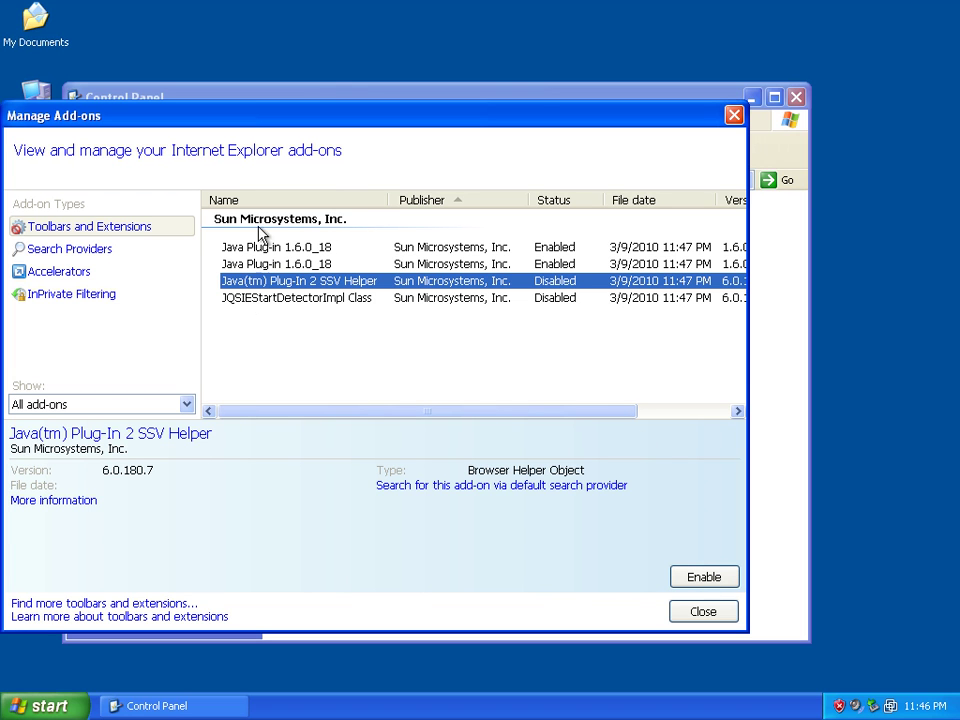
pyautogui.click(706, 579)
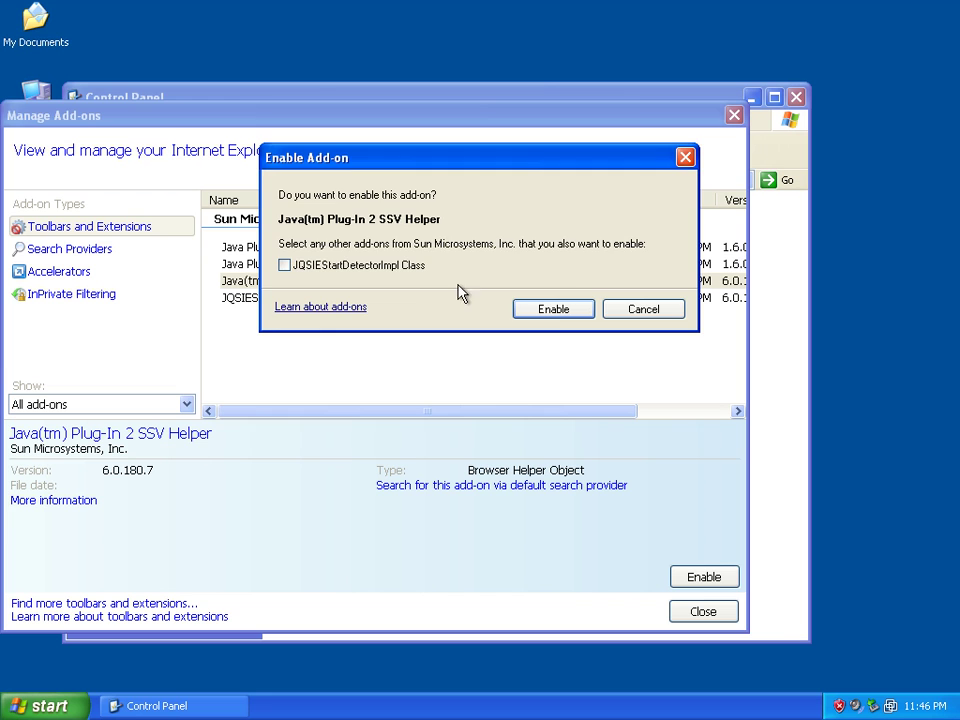
pyautogui.click(516, 309)
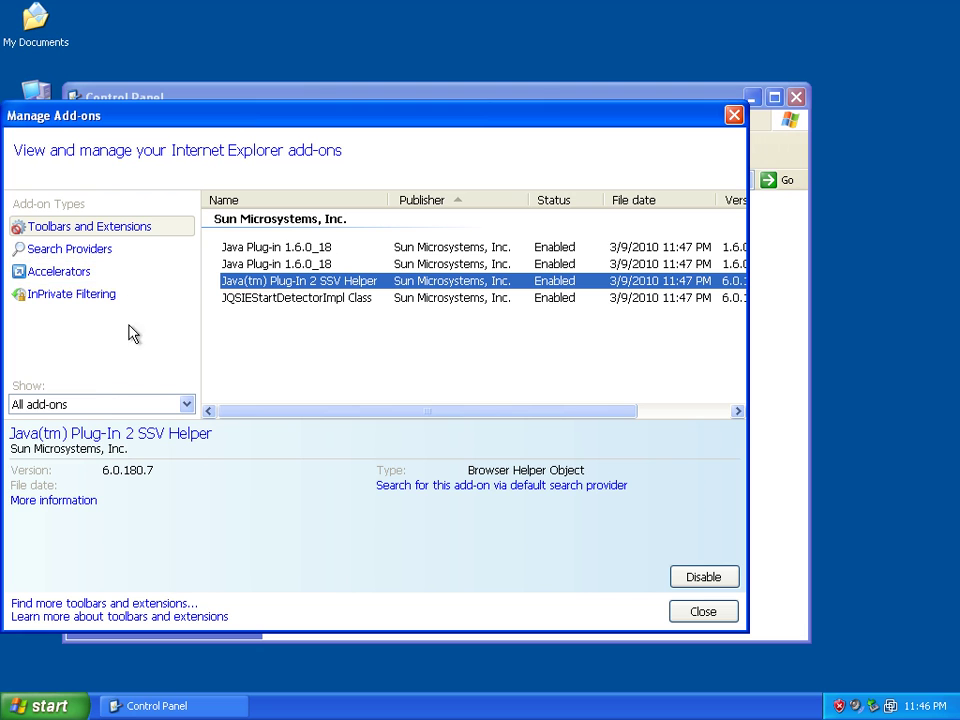
# - Examine the search providers, accelerators and InPrivate Filtering entries, and close the add-on manager
pyautogui.click(88, 250)
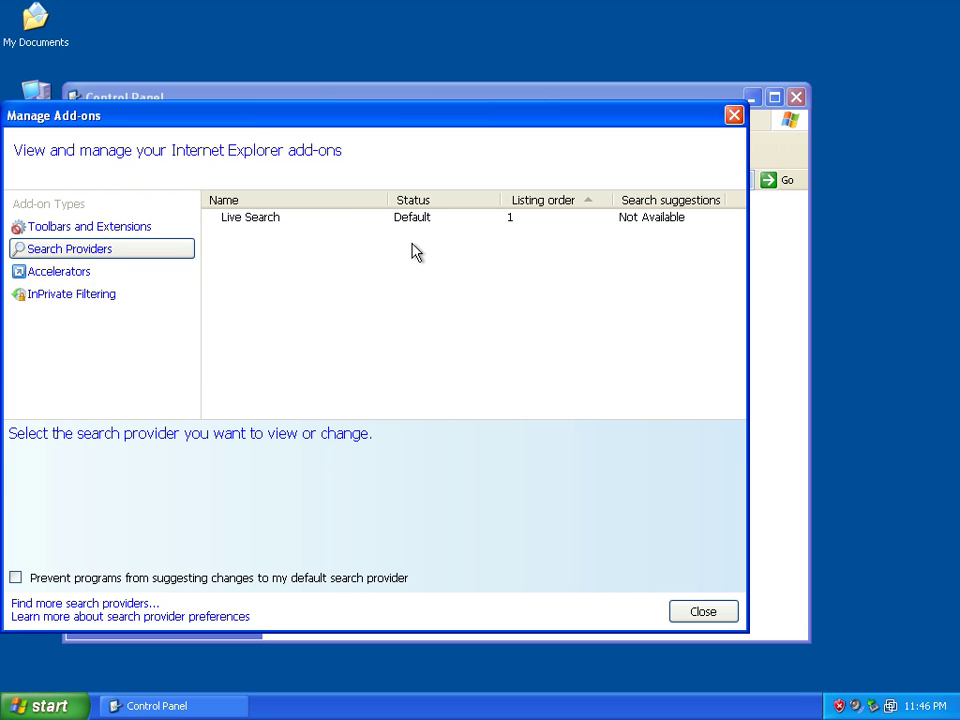
pyautogui.click(100, 273)
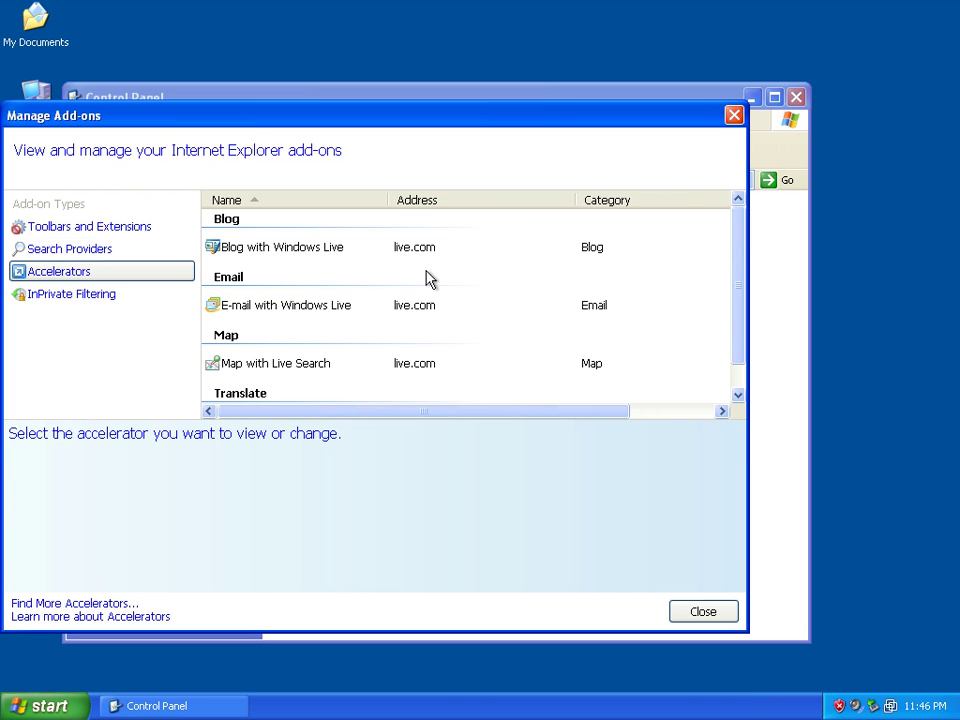
pyautogui.moveTo(420, 414); pyautogui.dragTo(381, 414)
pyautogui.click(66, 294)
pyautogui.click(84, 228)
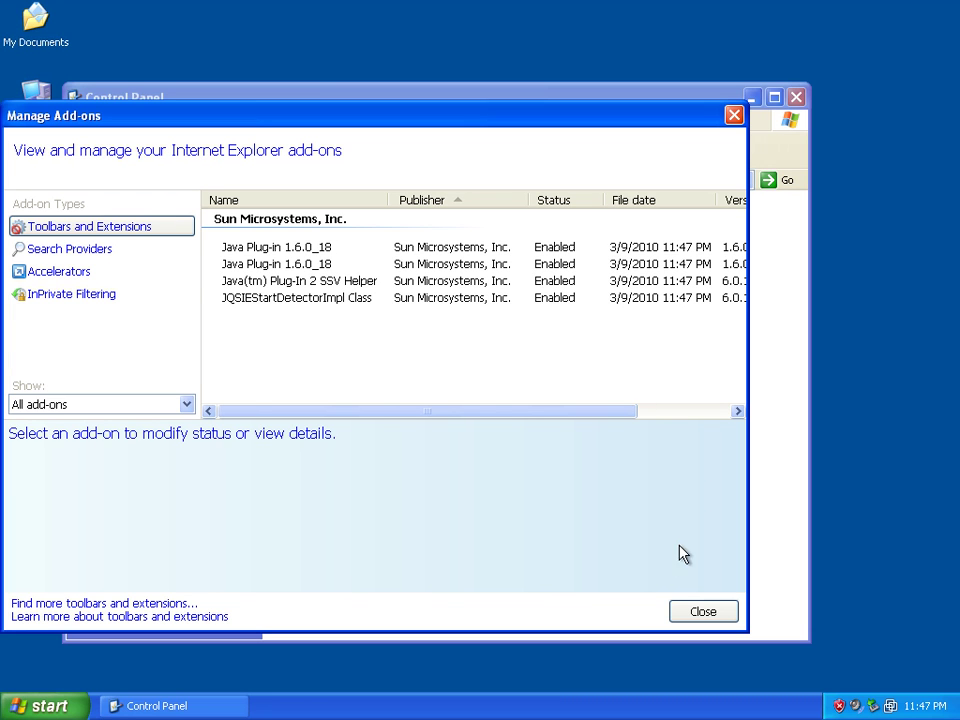
pyautogui.click(714, 614)
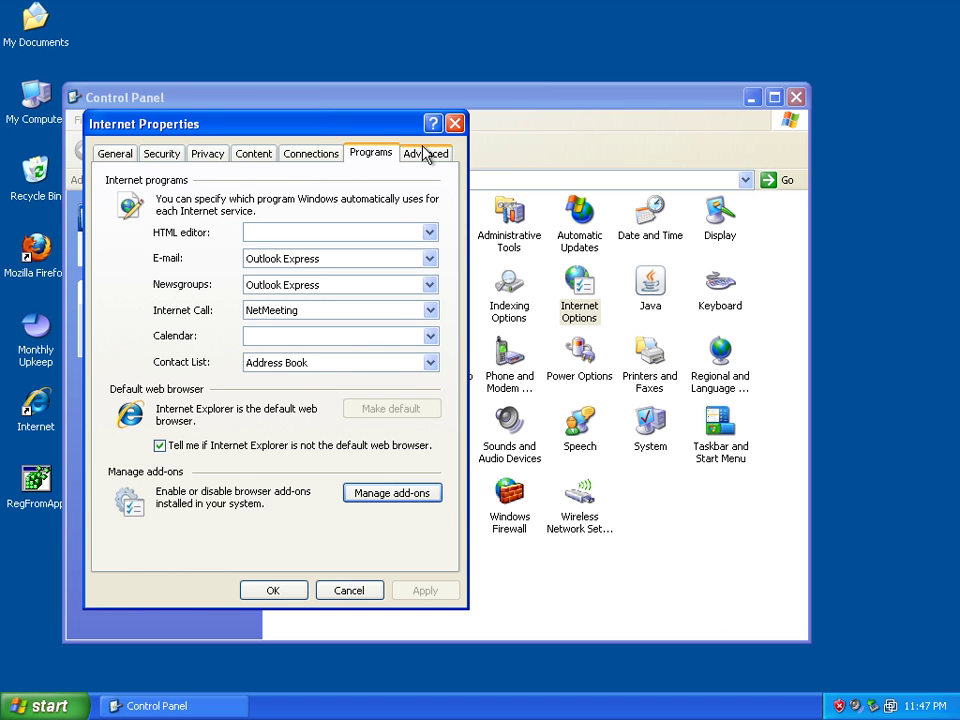
# - Restore and apply the advanced Internet settings, and close Internet Options and Control Panel
pyautogui.click(424, 153)
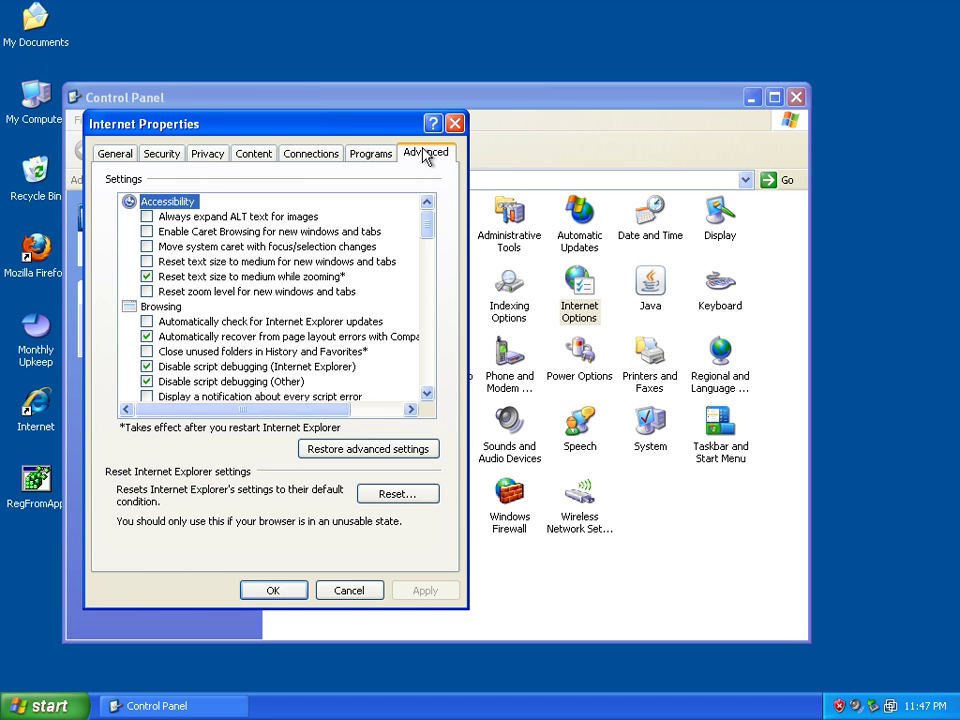
pyautogui.click(390, 450)
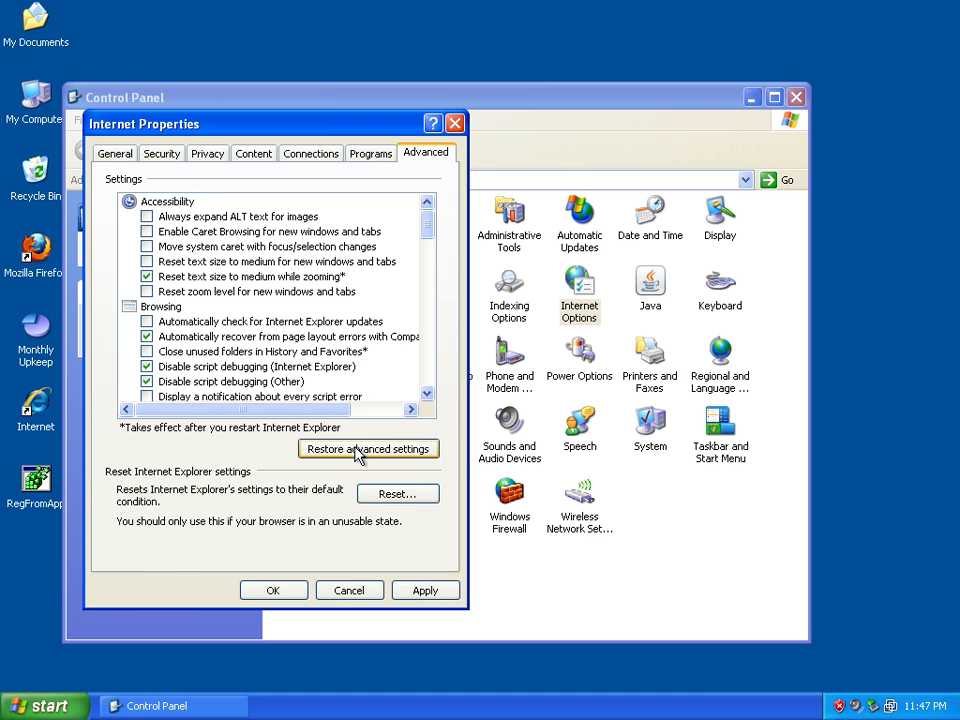
pyautogui.click(439, 601)
pyautogui.click(288, 592)
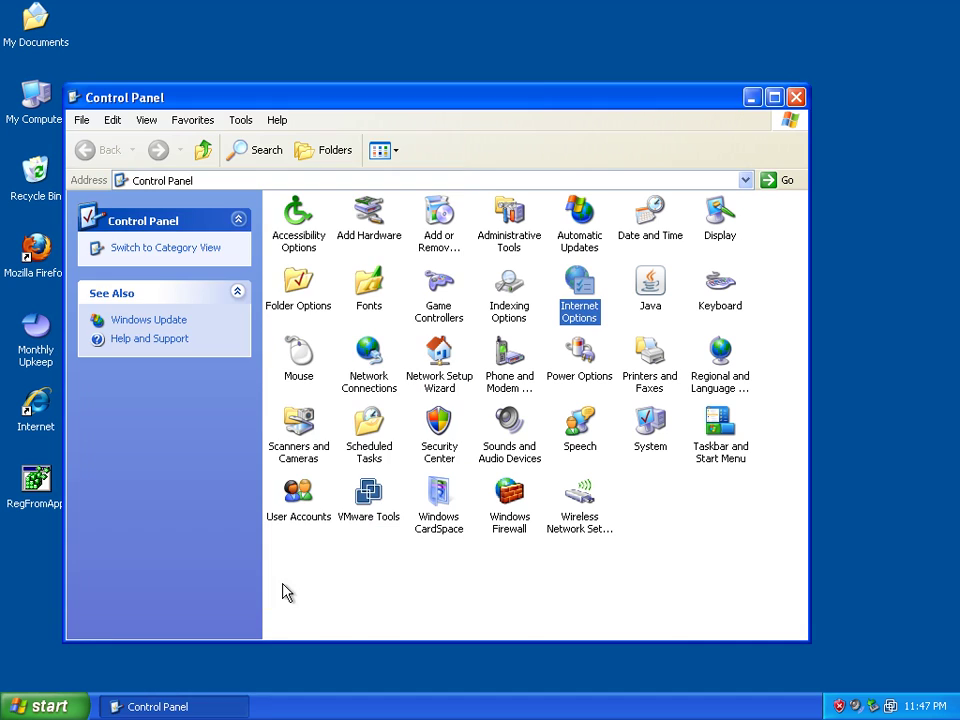
pyautogui.click(795, 97)
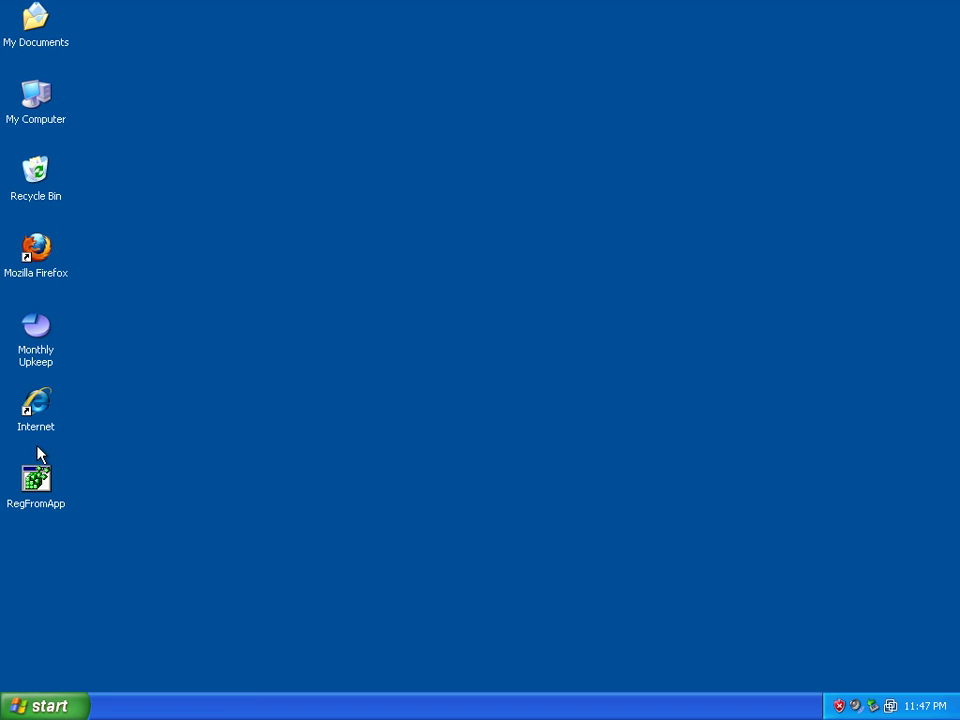
# - Start Internet Explorer, complete its initial setup with express settings, and close the welcome page tab
pyautogui.doubleClick(36, 414)
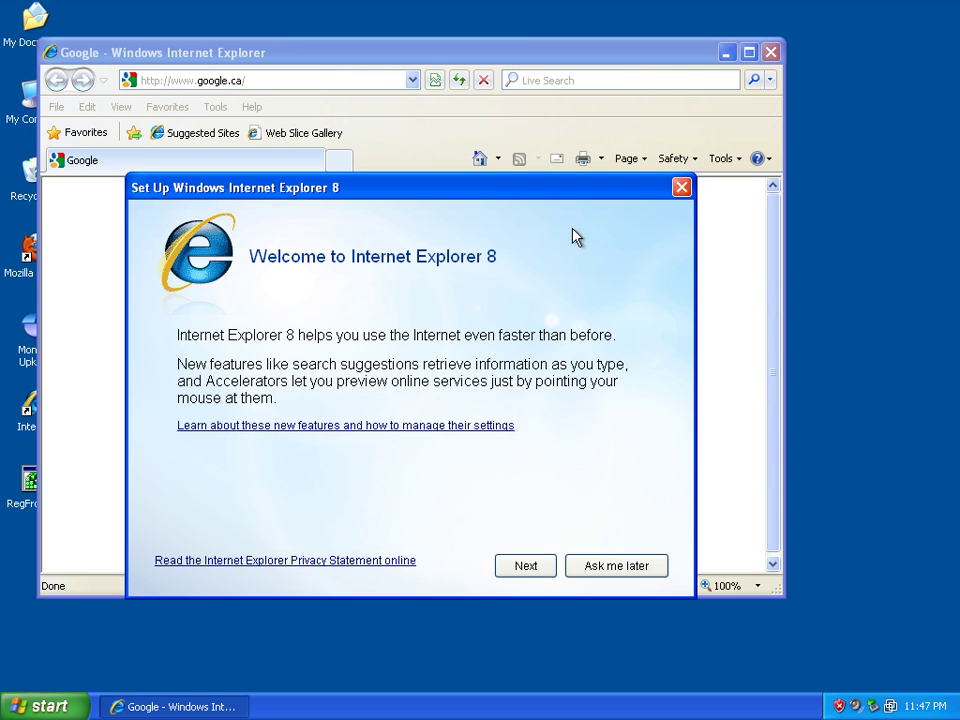
pyautogui.click(527, 570)
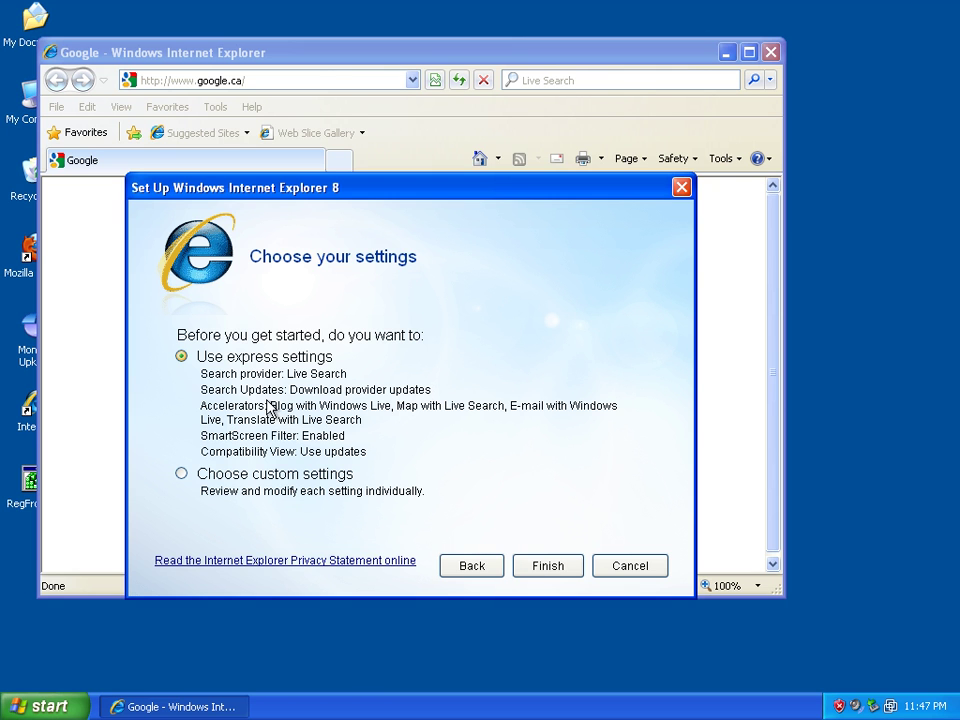
pyautogui.click(558, 570)
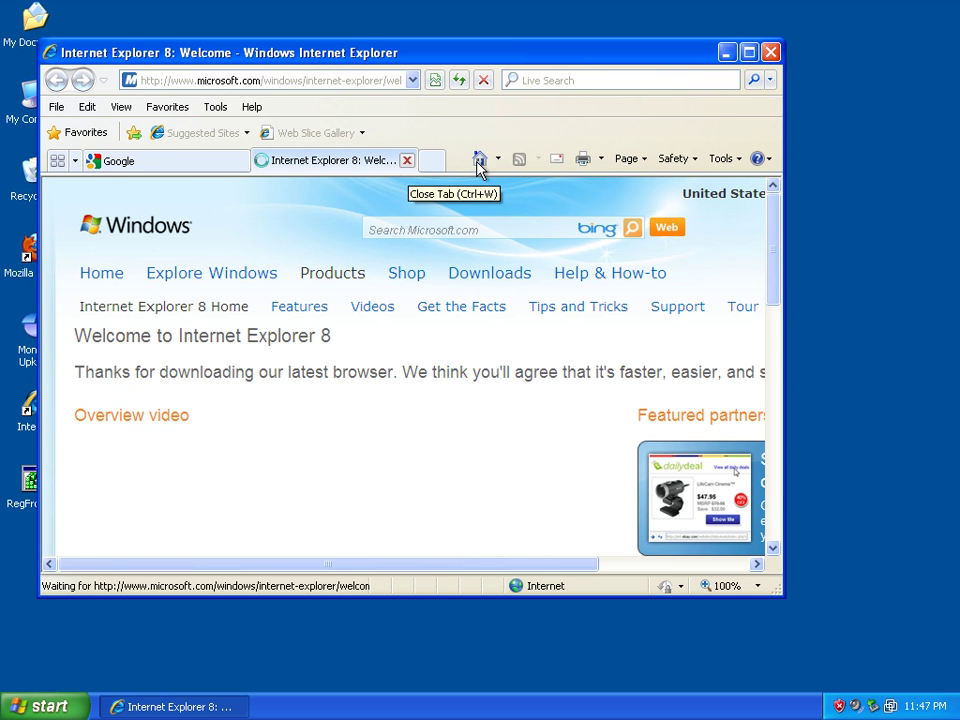
pyautogui.click(407, 161)
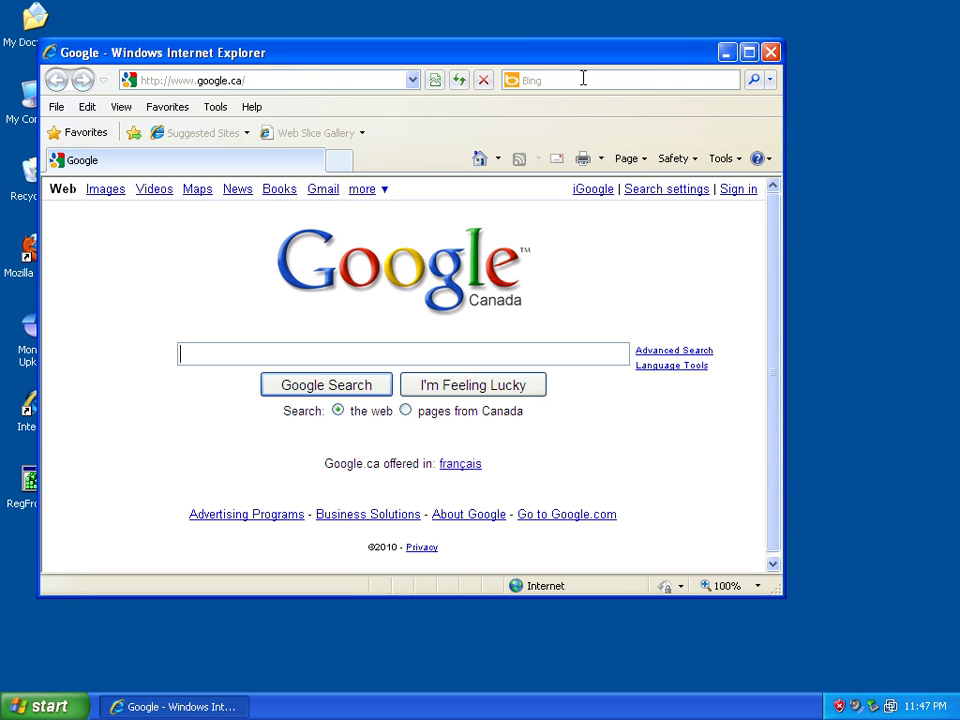
# - Add Google Search Suggestions from the add-ons gallery as the default search provider, with its search suggestions enabled
pyautogui.click(771, 82)
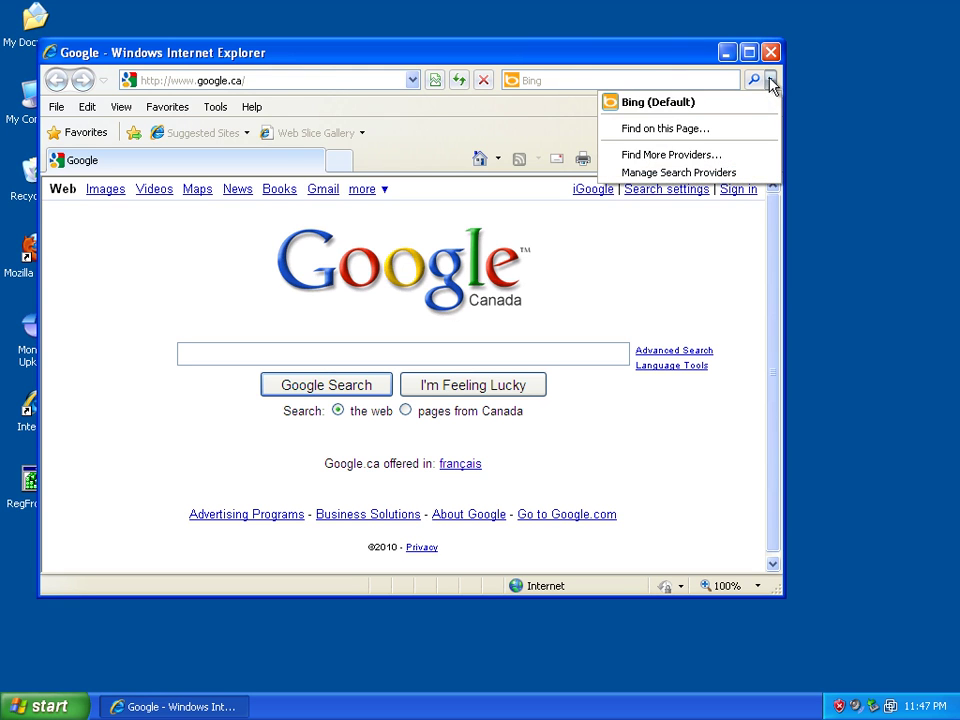
pyautogui.click(688, 157)
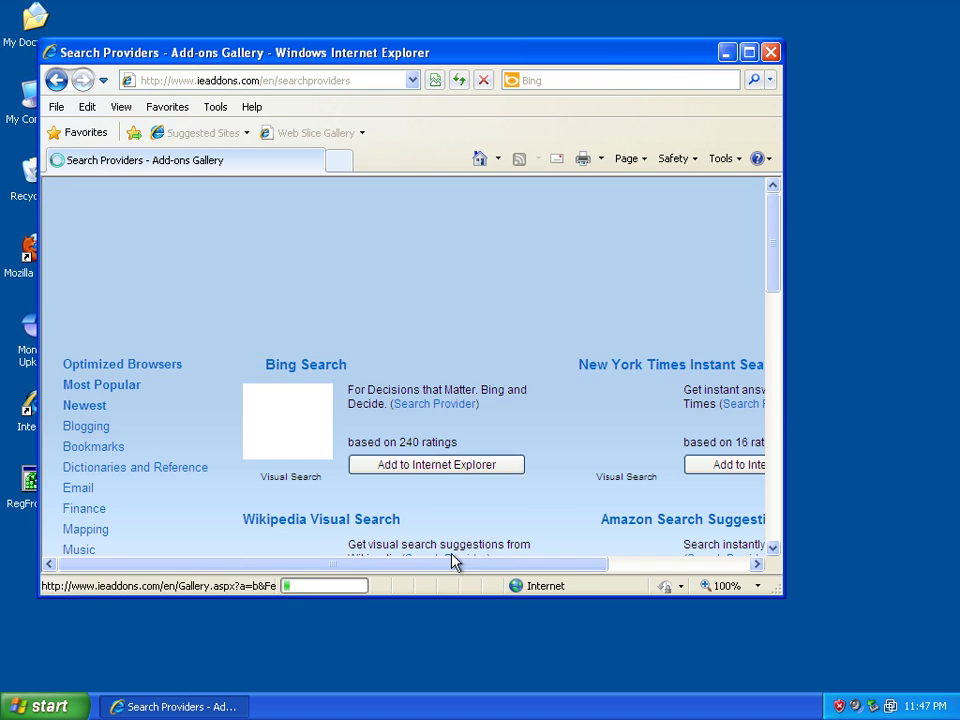
pyautogui.scroll(-5, 704, 487)
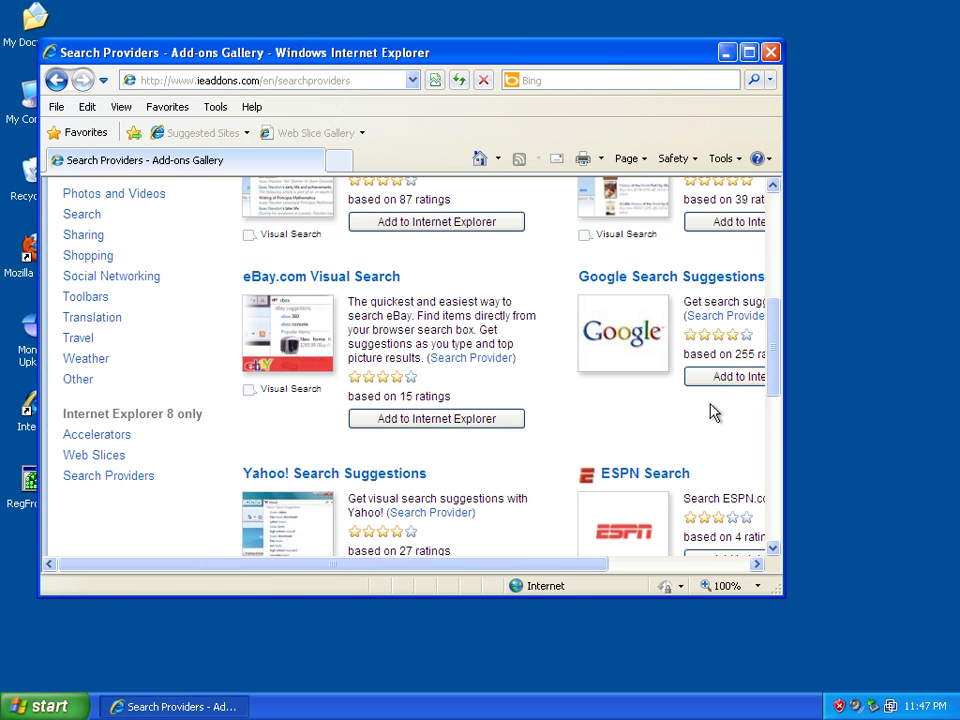
pyautogui.click(716, 386)
pyautogui.click(360, 354)
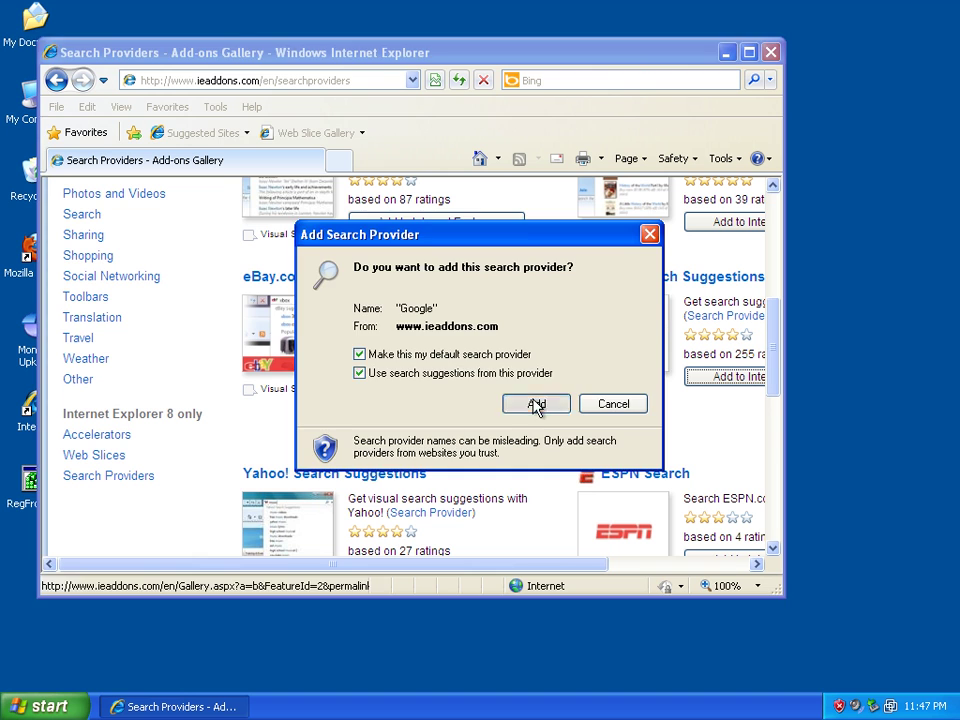
pyautogui.click(536, 403)
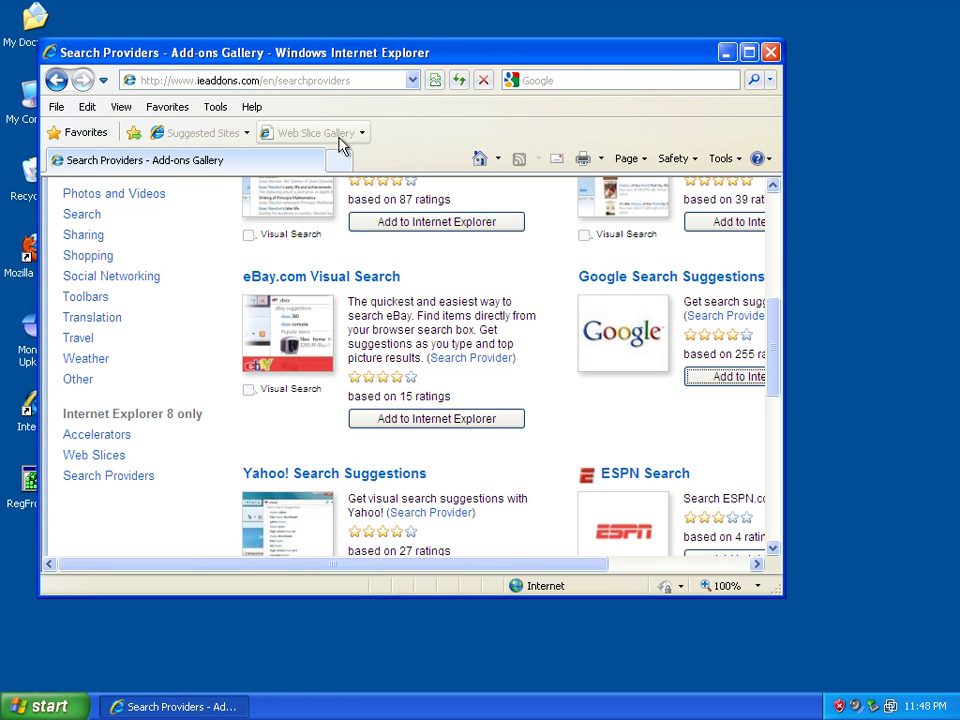
# - Hide the Favorites Bar in the browser window
pyautogui.rightClick(418, 152)
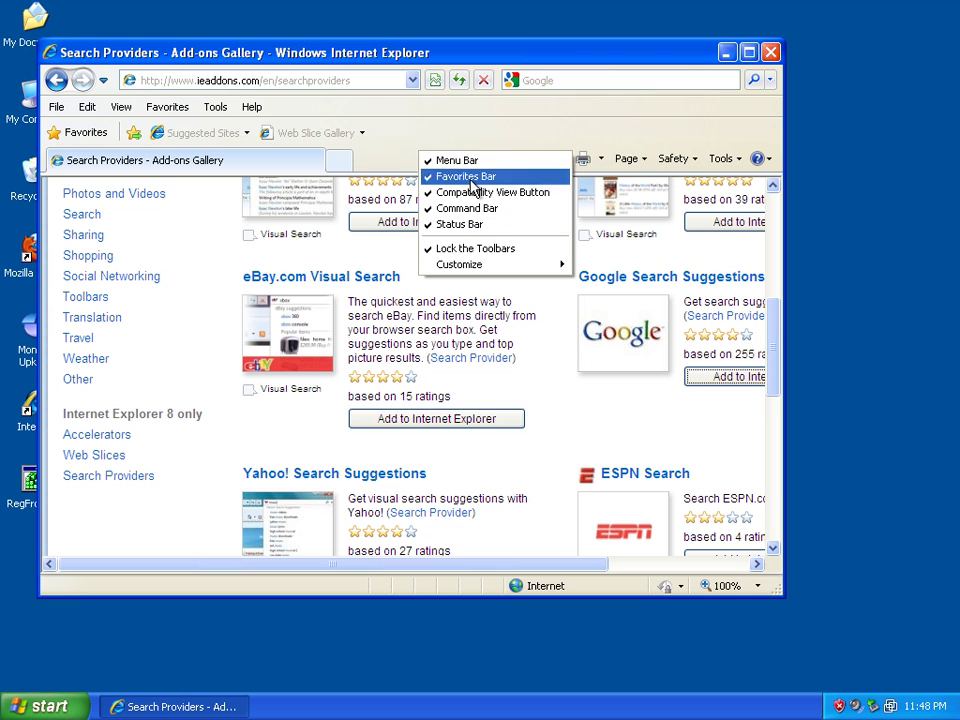
pyautogui.click(478, 114)
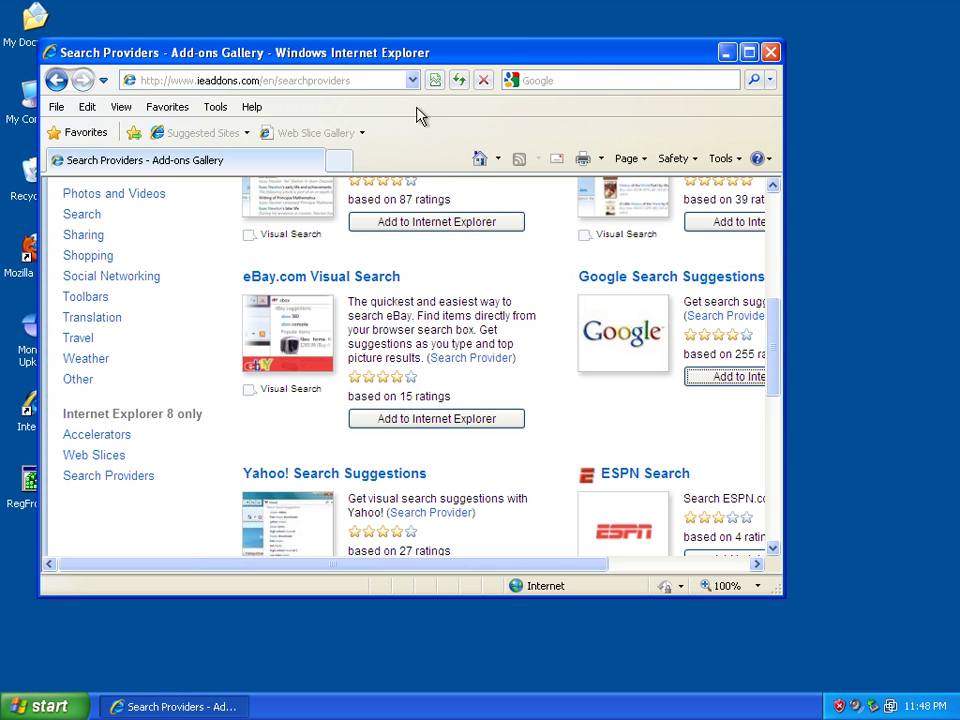
pyautogui.rightClick(433, 137)
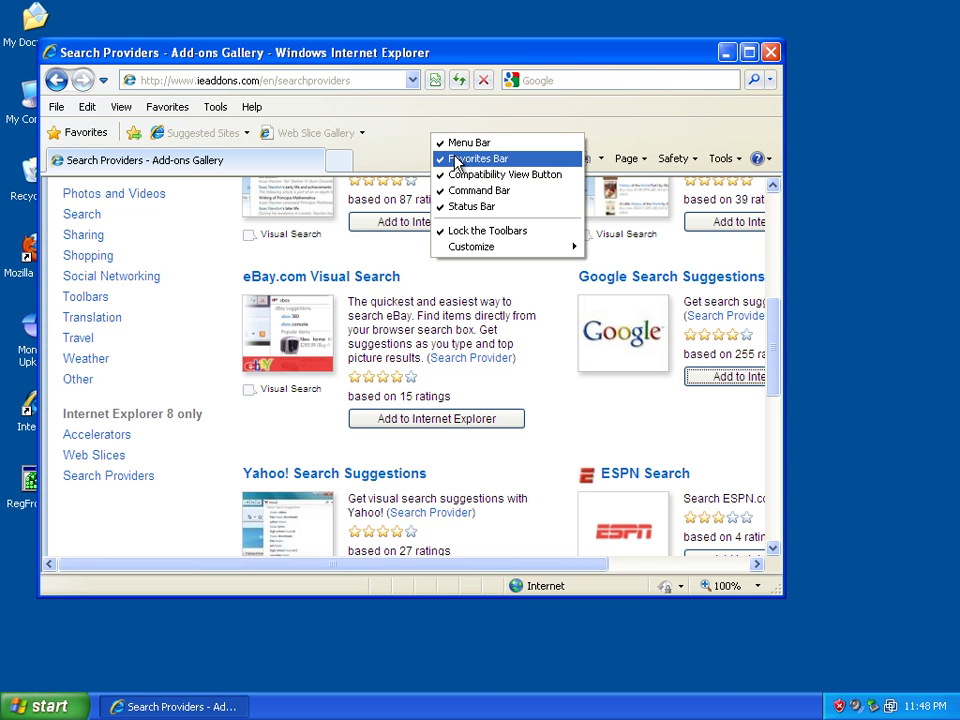
pyautogui.click(470, 158)
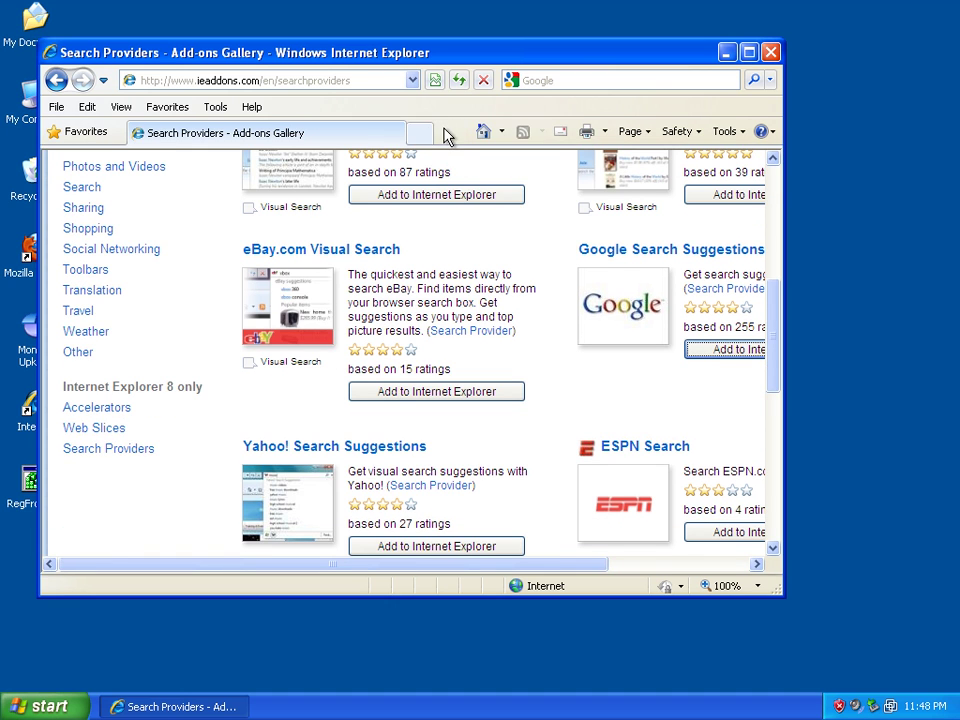
# - Hide the browser's Menu Bar and show it again
pyautogui.rightClick(447, 137)
pyautogui.click(455, 140)
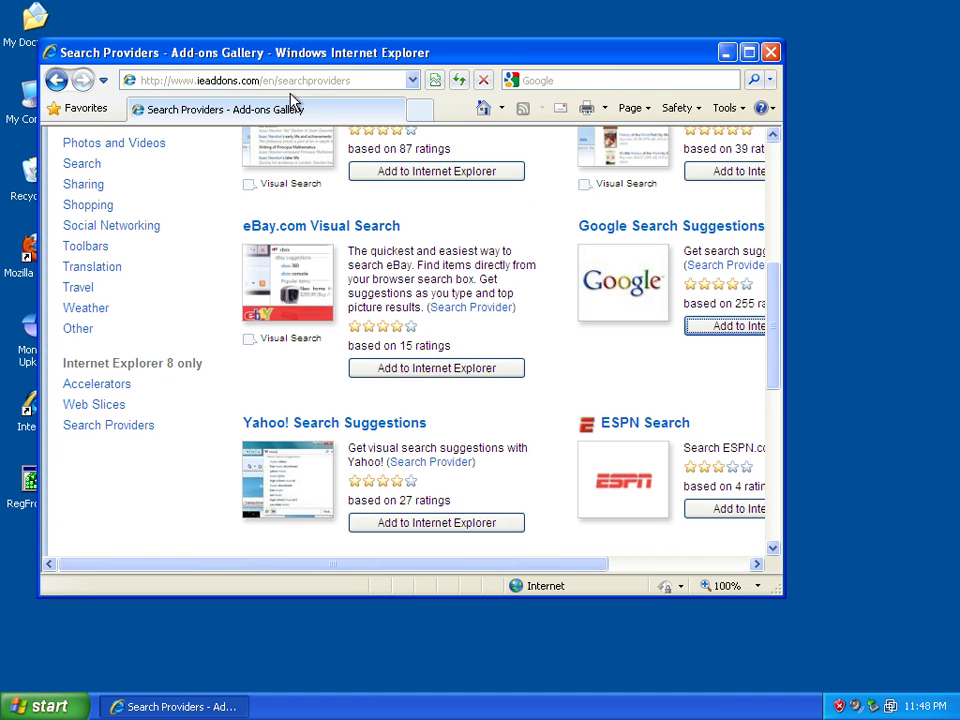
pyautogui.rightClick(458, 102)
pyautogui.click(485, 110)
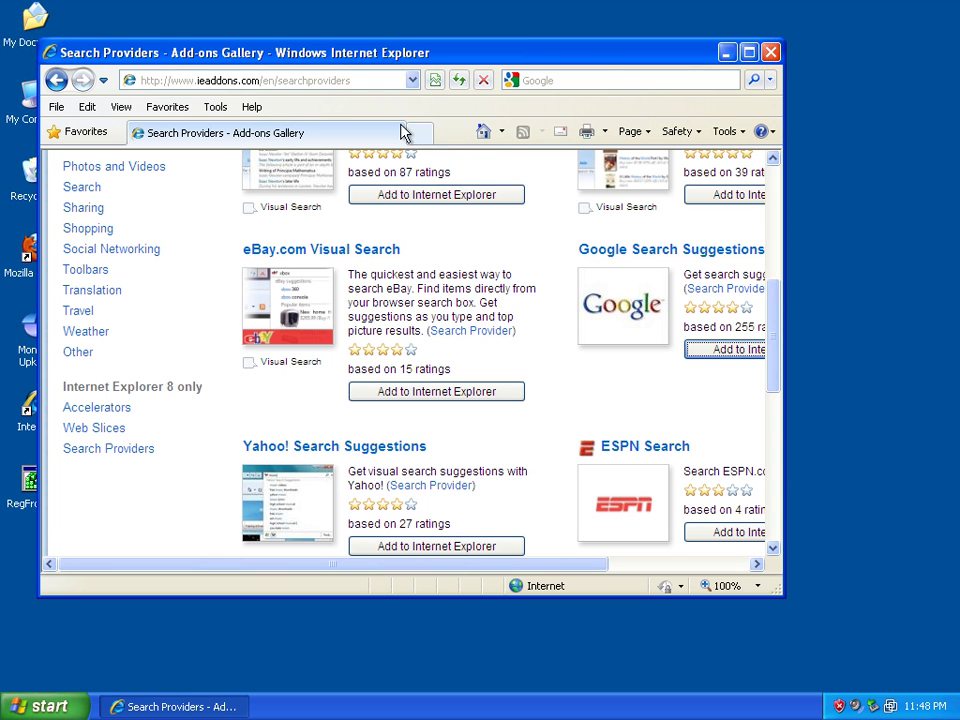
# - Close Internet Explorer and select the Mozilla Firefox shortcut on the desktop
pyautogui.click(771, 53)
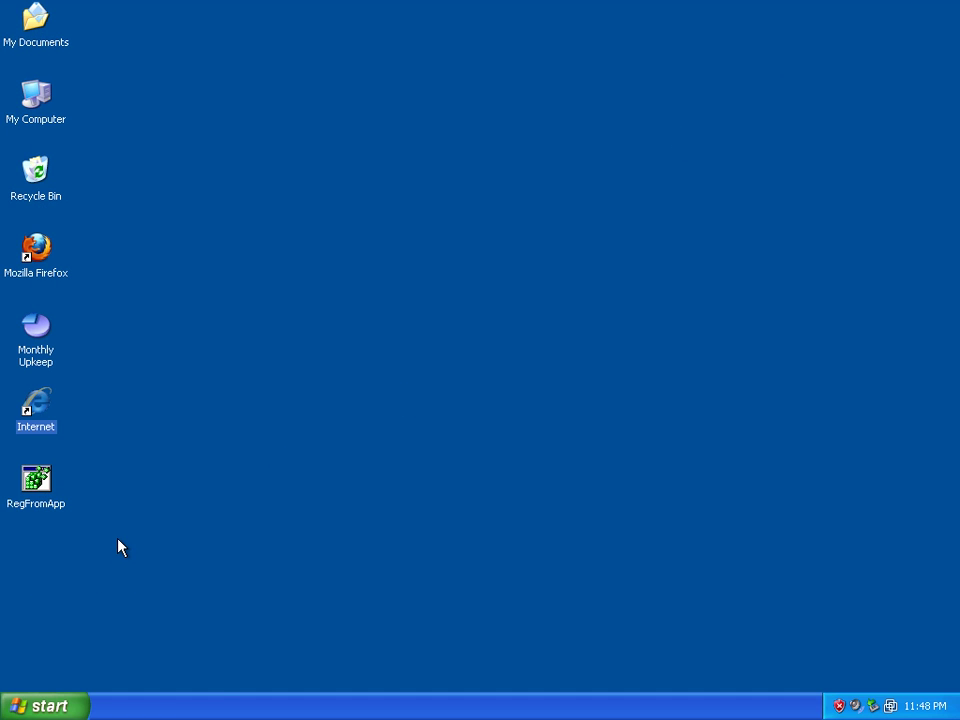
pyautogui.click(37, 256)
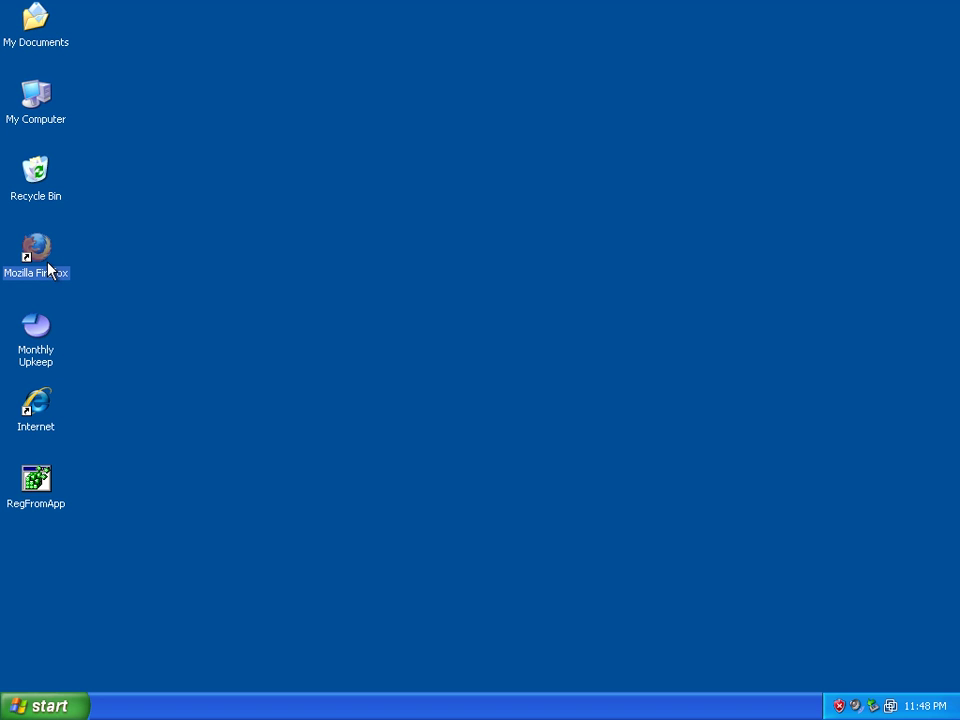